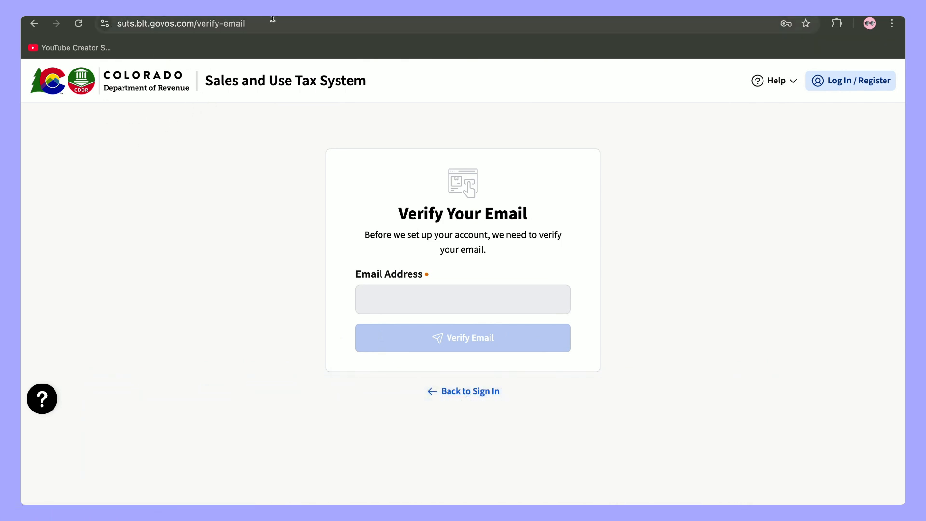
- Highlight the suts.blt.govos.com address in the browser bar, then deselect it
left_click_drag(193, 24, 117, 32)
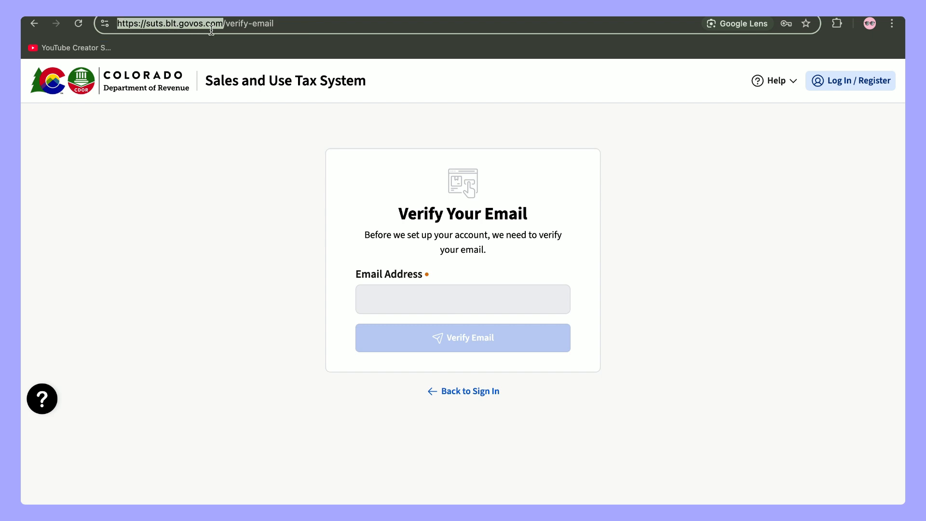
left_click(278, 24)
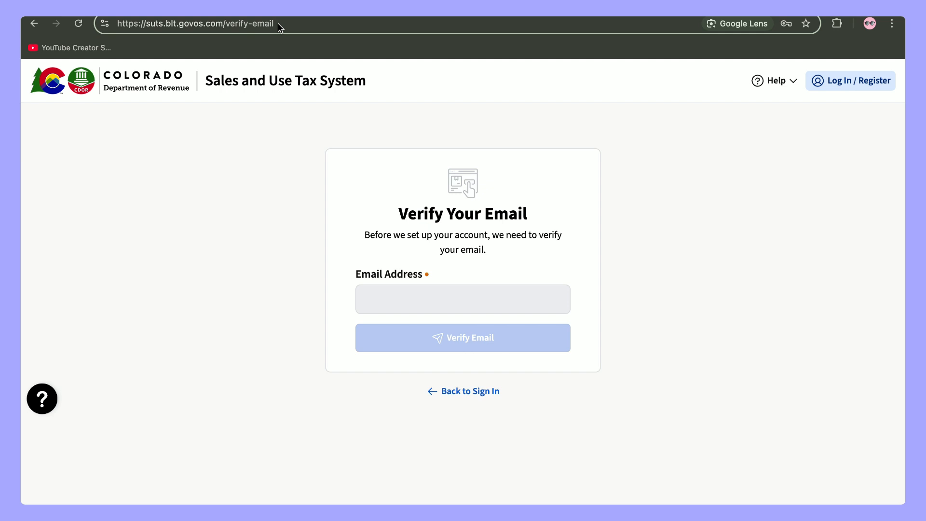
left_click(675, 303)
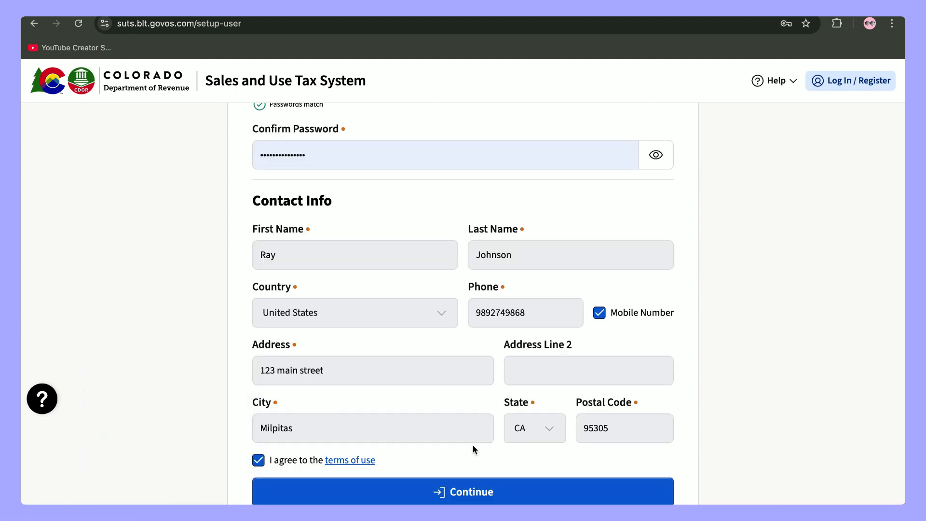
- Review the completed new-user setup form and submit the password and contact details
scroll(473, 449, "up", 2)
scroll(473, 445, "up", 4)
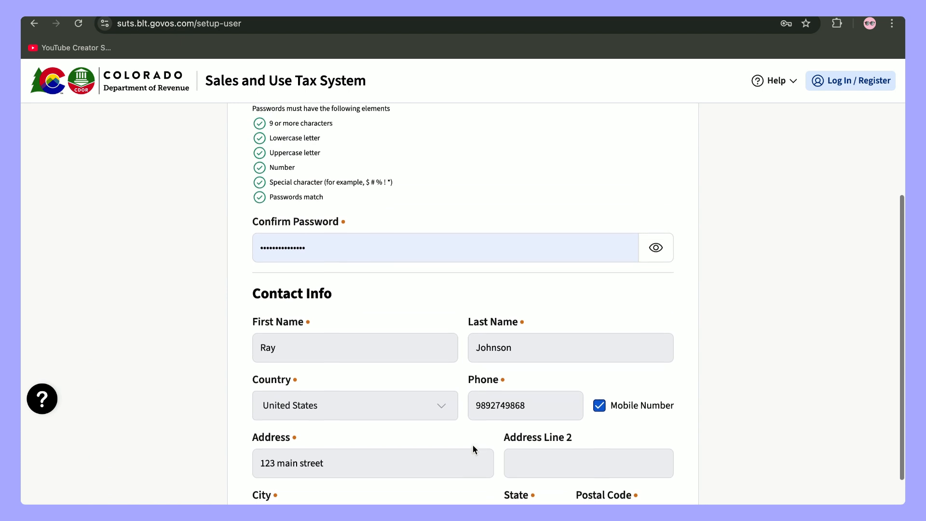
scroll(474, 442, "down", 6)
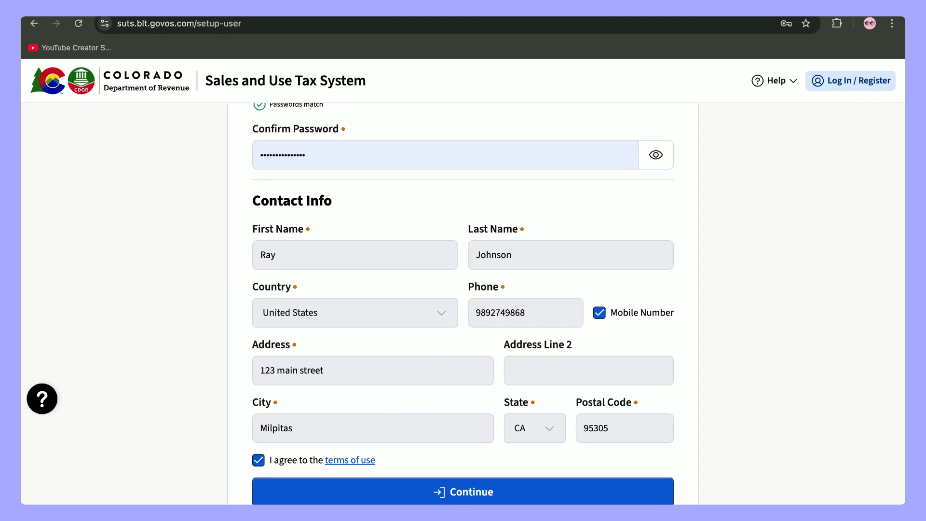
left_click(480, 493)
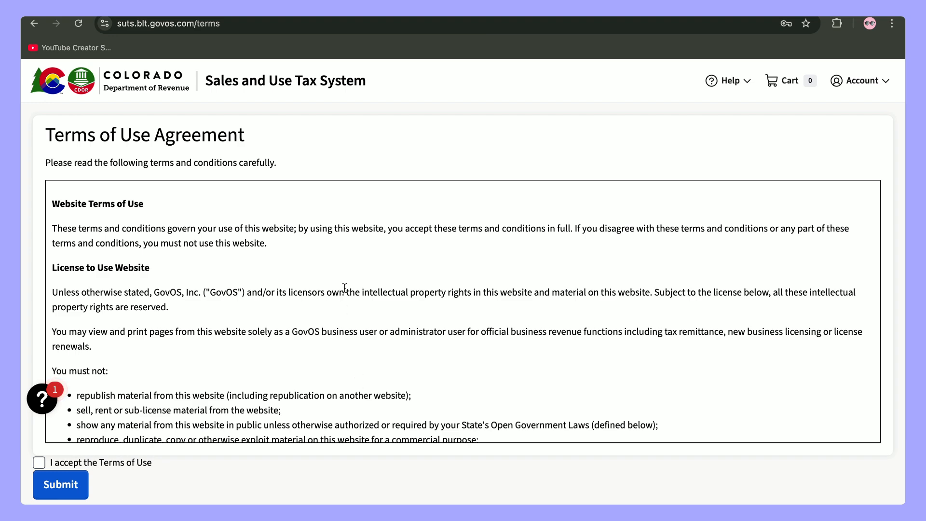
- Read through the Terms of Use, tick 'I accept the Terms of Use', and submit
scroll(345, 288, "down", 3)
scroll(345, 288, "down", 15)
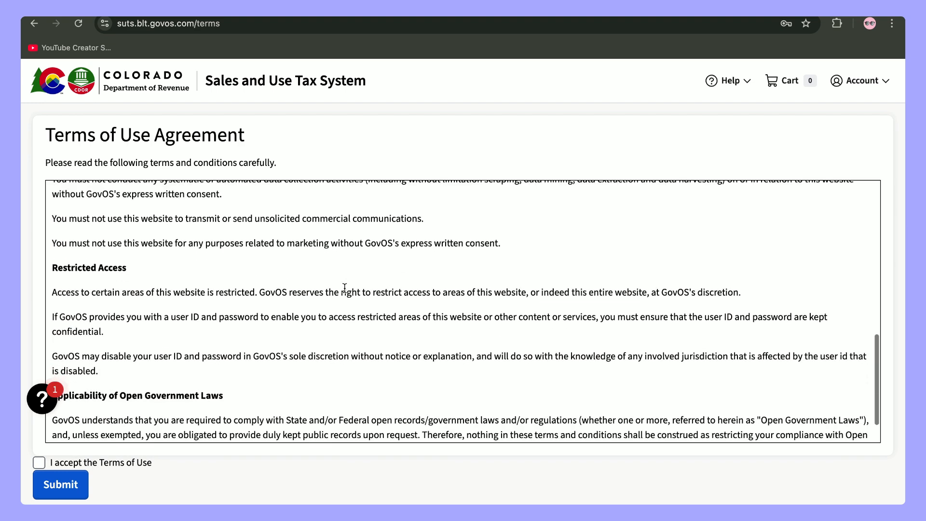
scroll(344, 288, "down", 1)
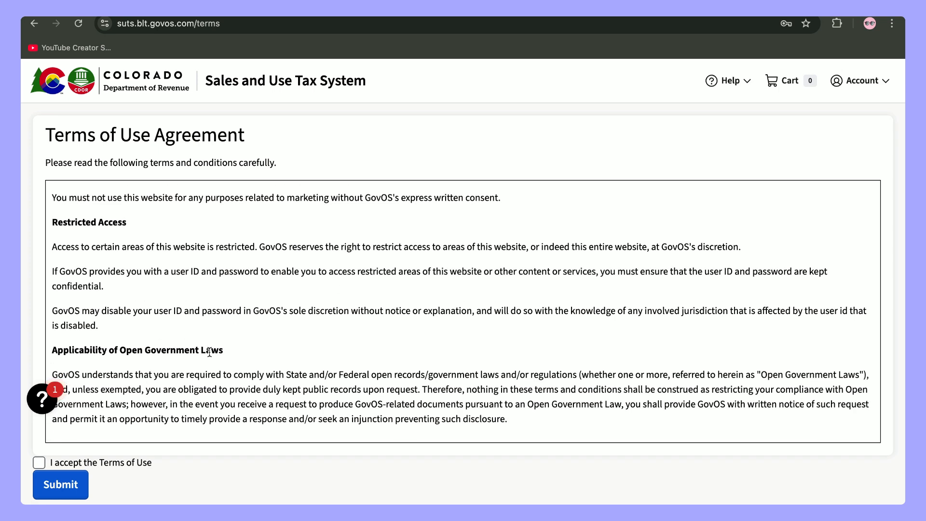
scroll(210, 352, "up", 20)
scroll(209, 351, "down", 20)
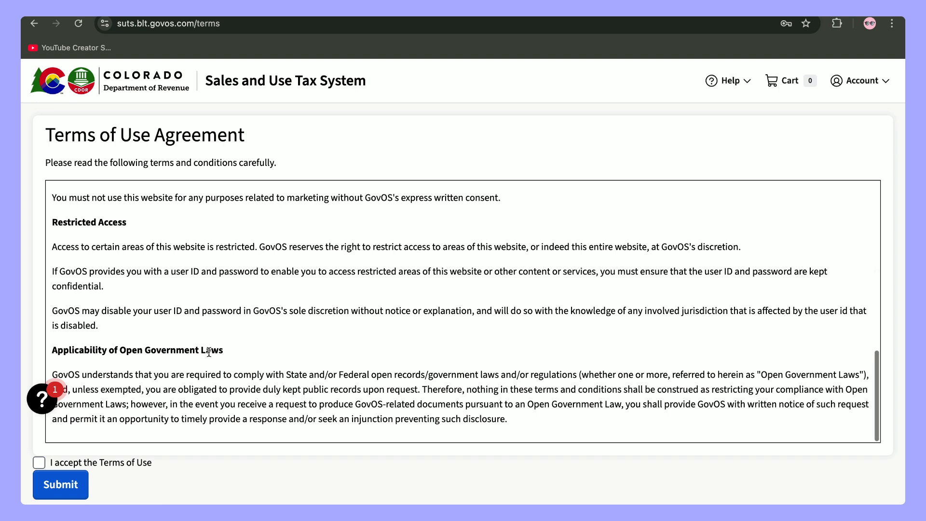
left_click(39, 463)
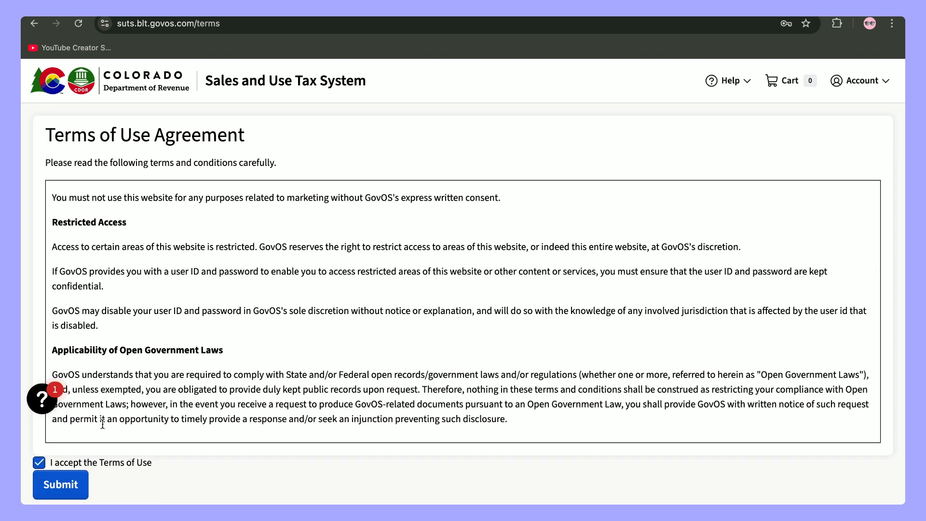
left_click(61, 485)
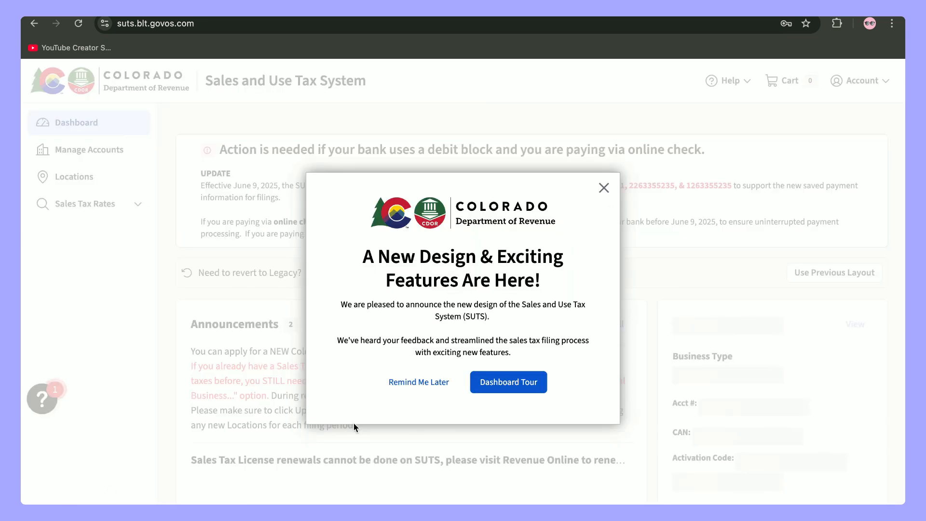
- Postpone the new-design announcement and choose 'Add a business registering for the first time'
left_click(392, 382)
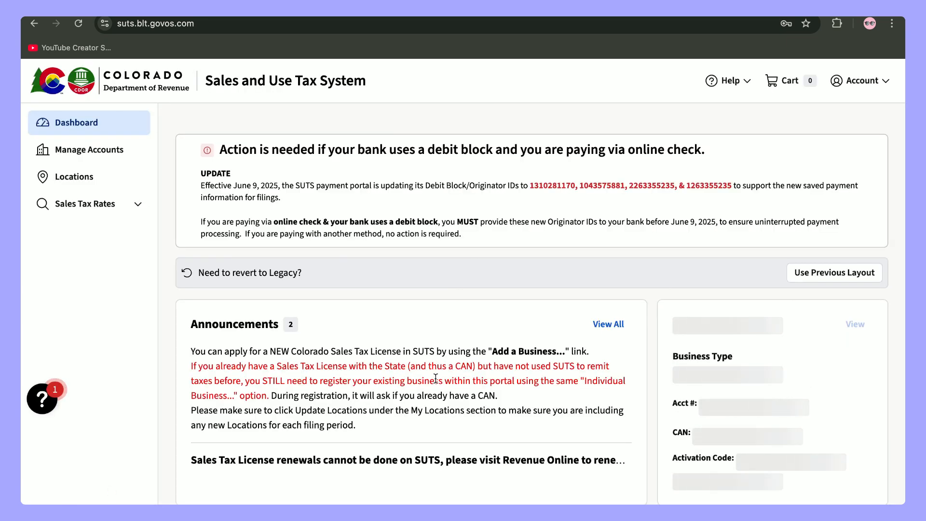
scroll(455, 374, "down", 8)
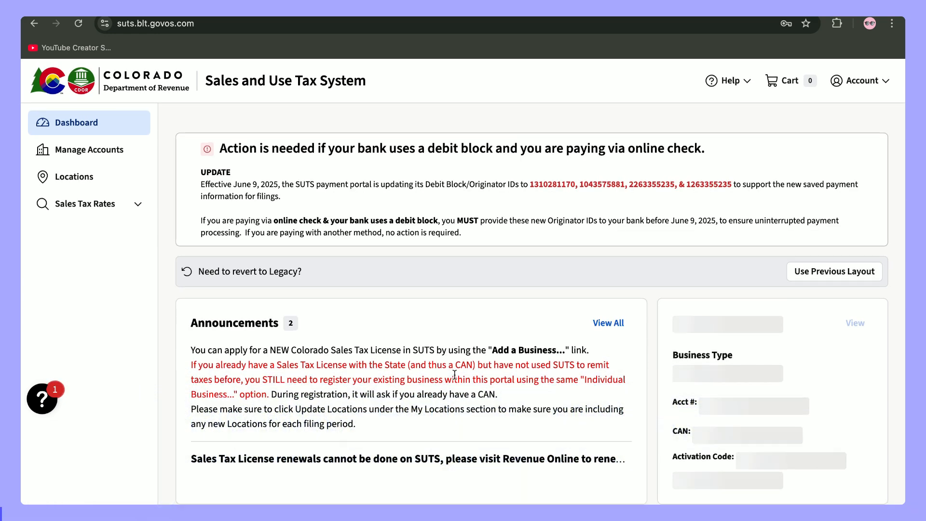
scroll(454, 378, "down", 8)
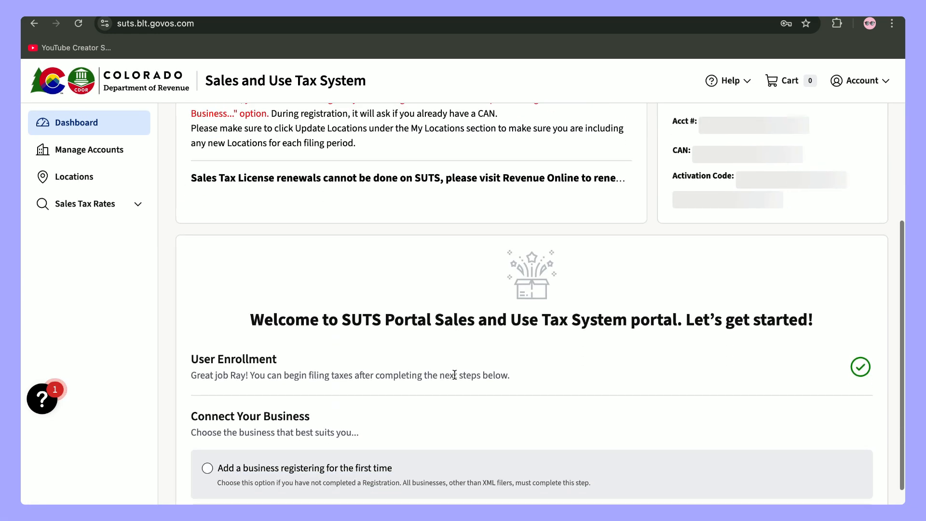
scroll(454, 378, "down", 1)
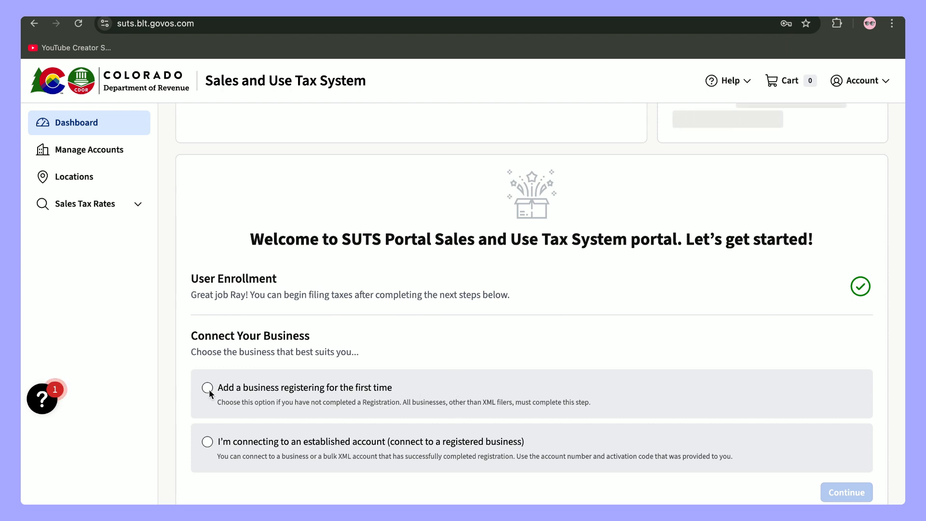
left_click(383, 395)
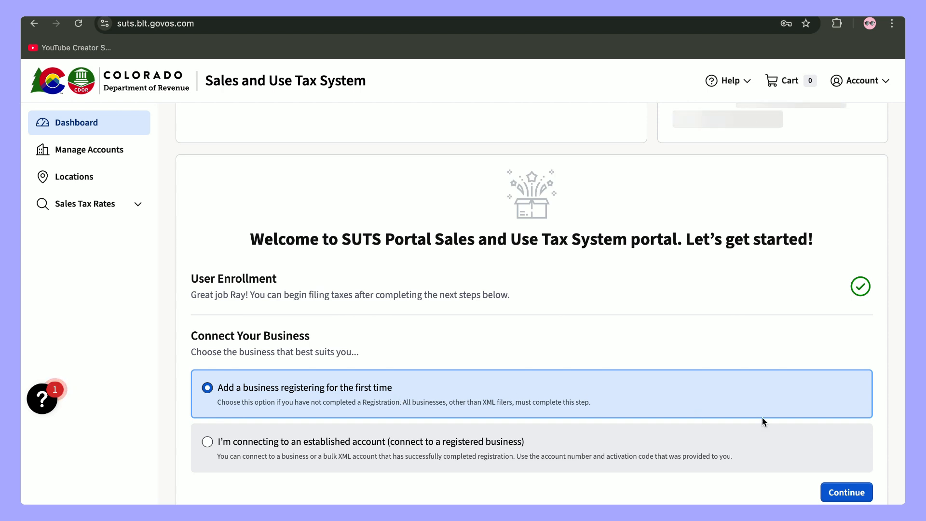
left_click(845, 493)
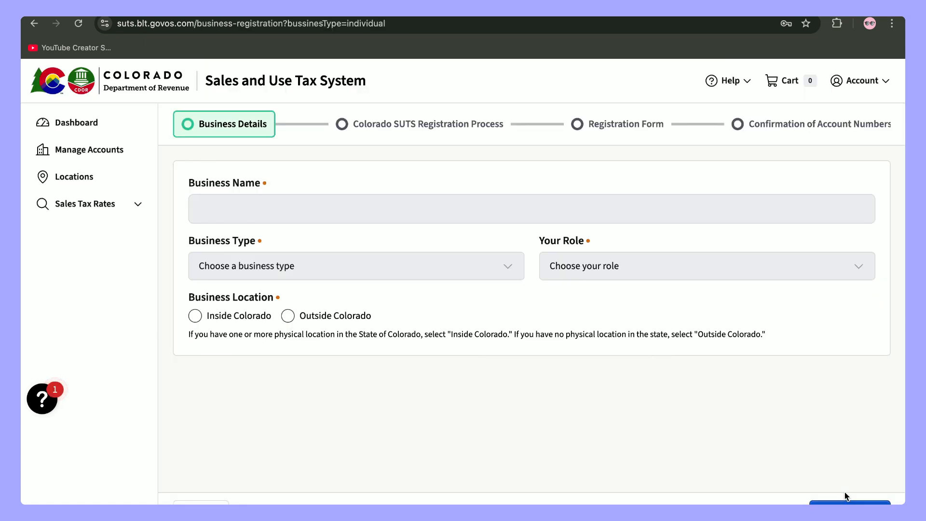
- Enter business name 'Johnson Inc.' with business type 54 - Professional, Scientific, and Technical Services
left_click(456, 209)
type("Joh")
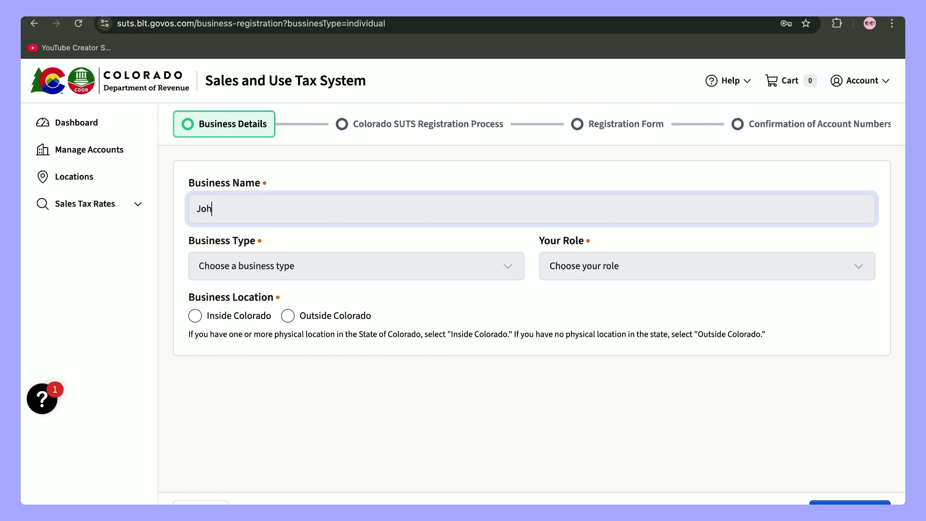
type("nson Inc.")
left_click(415, 277)
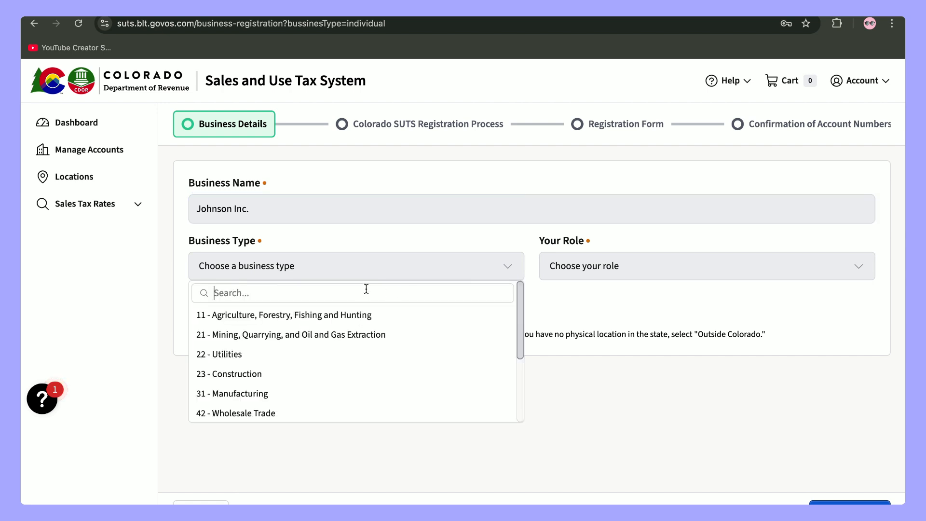
type("softw")
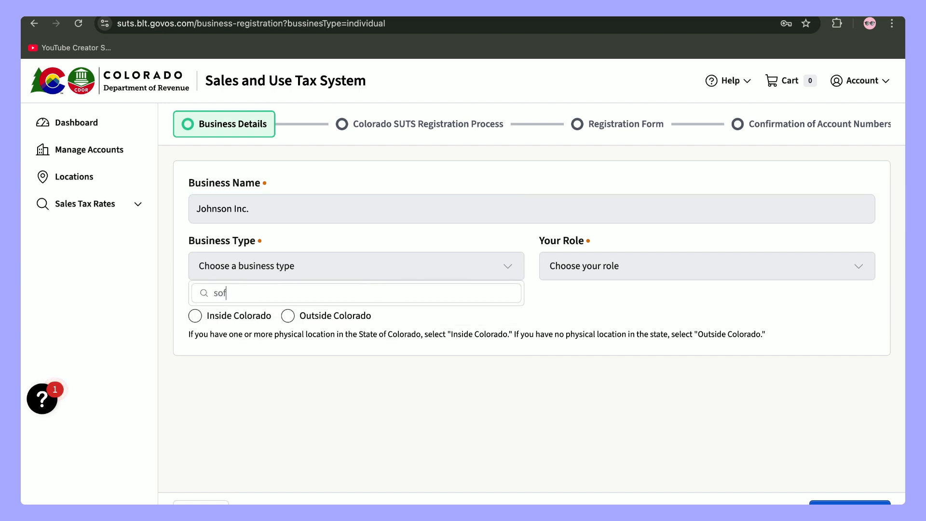
key("BackSpace")
key("BackSpace")
key("BackSpace")
key("BackSpace")
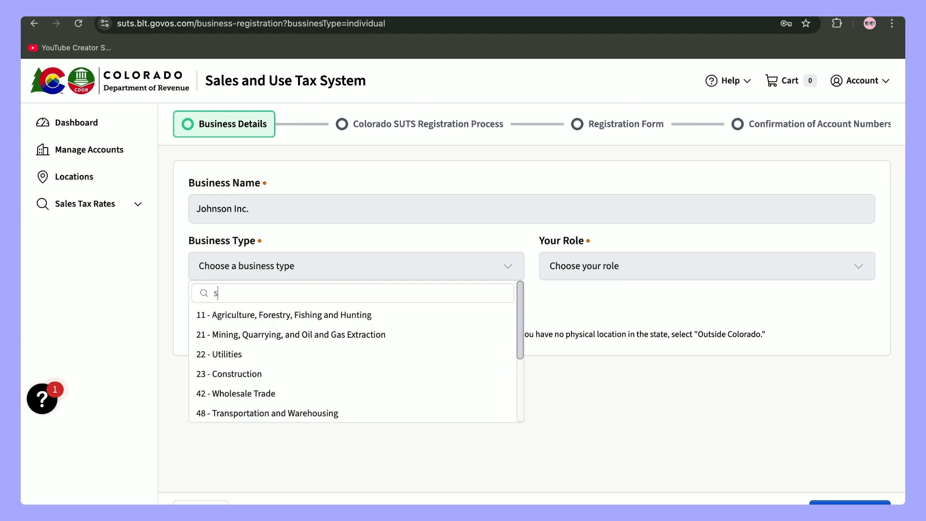
key("BackSpace")
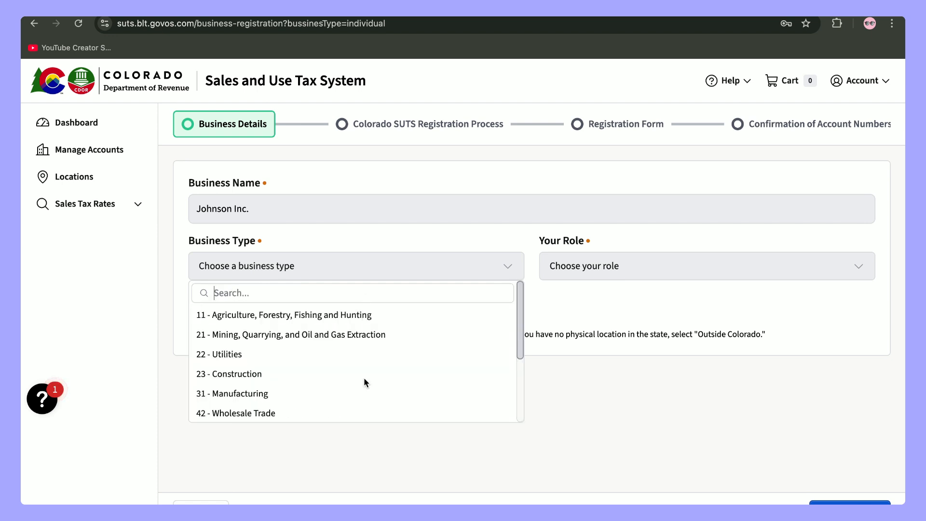
scroll(364, 382, "down", 5)
scroll(364, 378, "down", 2)
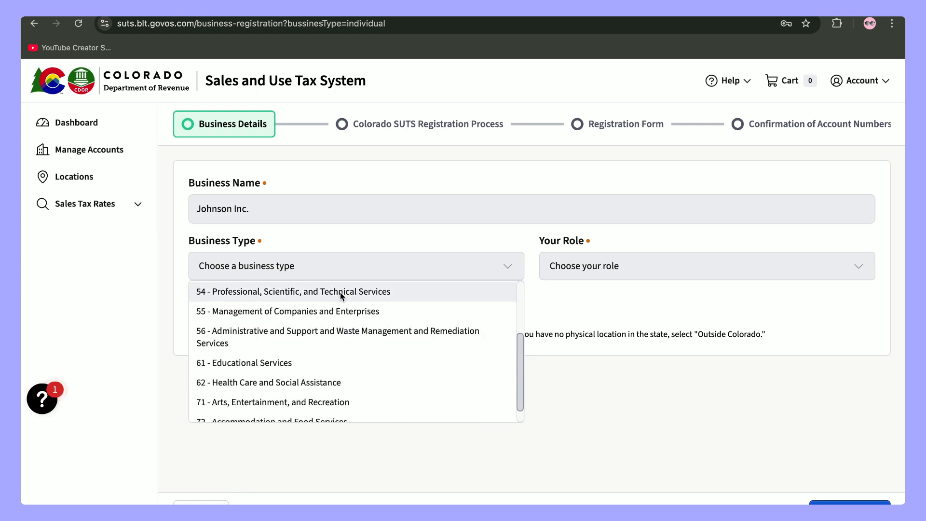
left_click(340, 293)
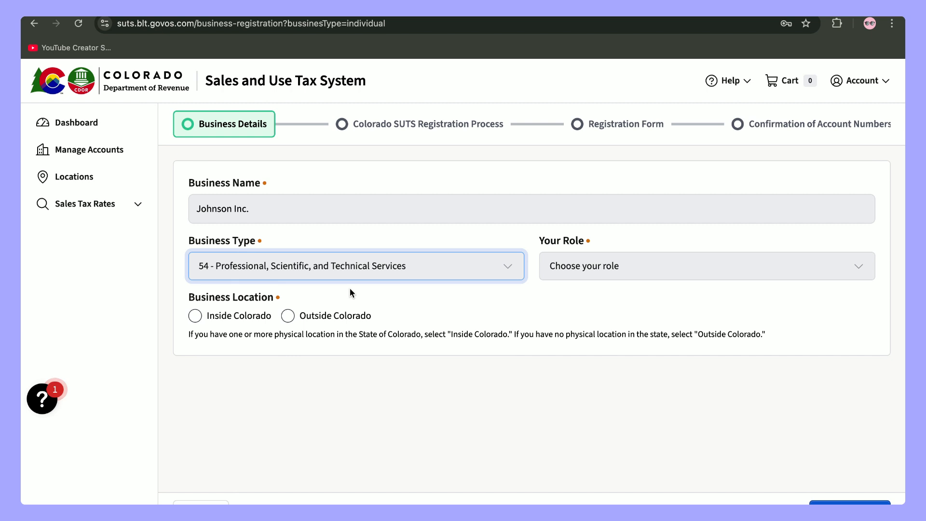
- Set the role to Owner, mark the business Outside Colorado, and submit the details
left_click(593, 269)
left_click(563, 295)
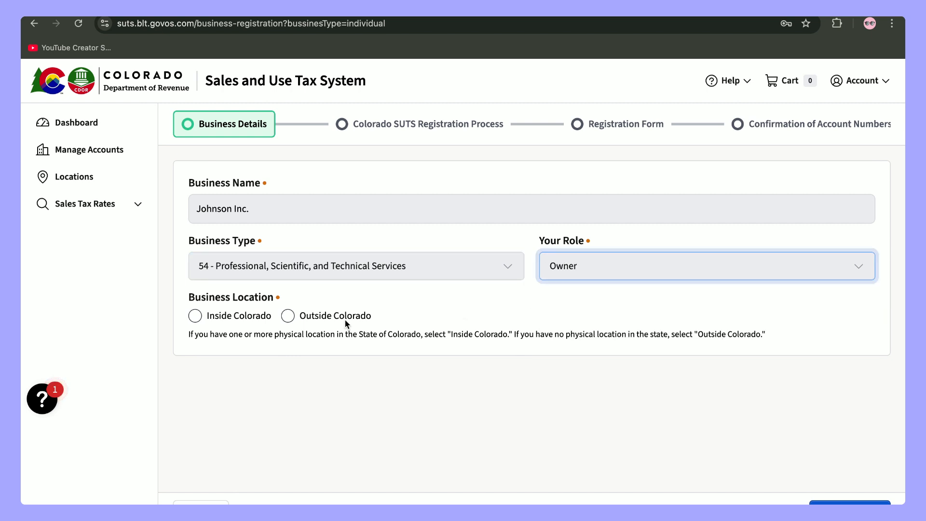
left_click(291, 321)
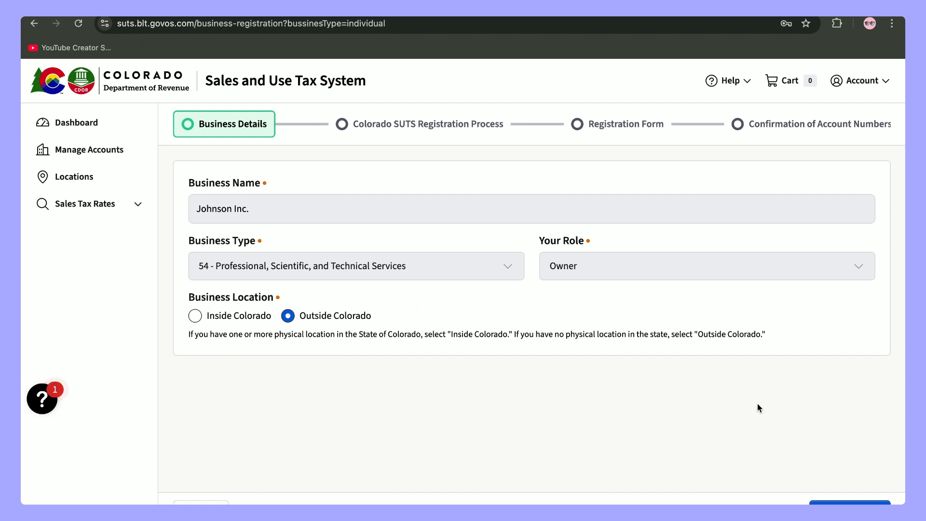
left_click(850, 502)
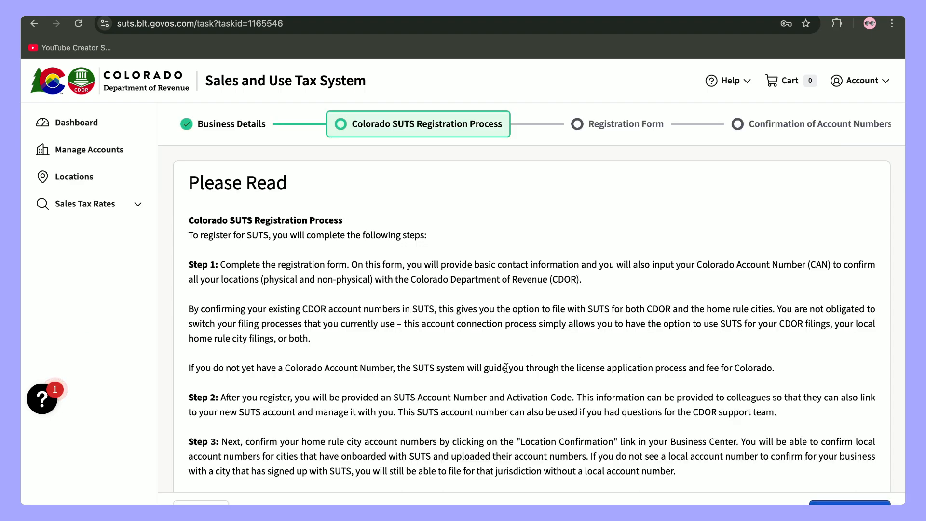
- Read the Registration Process overview to the bottom and continue to the registration form
scroll(506, 370, "down", 2)
scroll(506, 368, "down", 4)
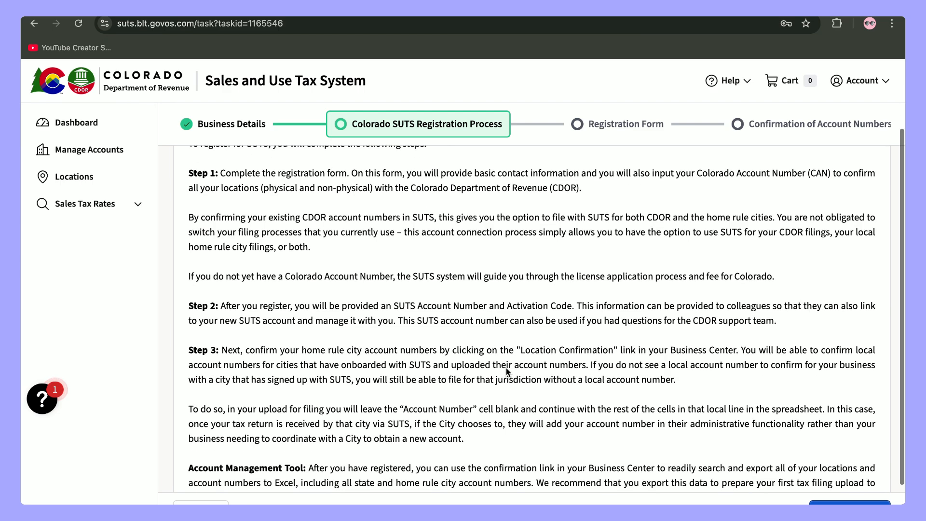
scroll(506, 368, "up", 3)
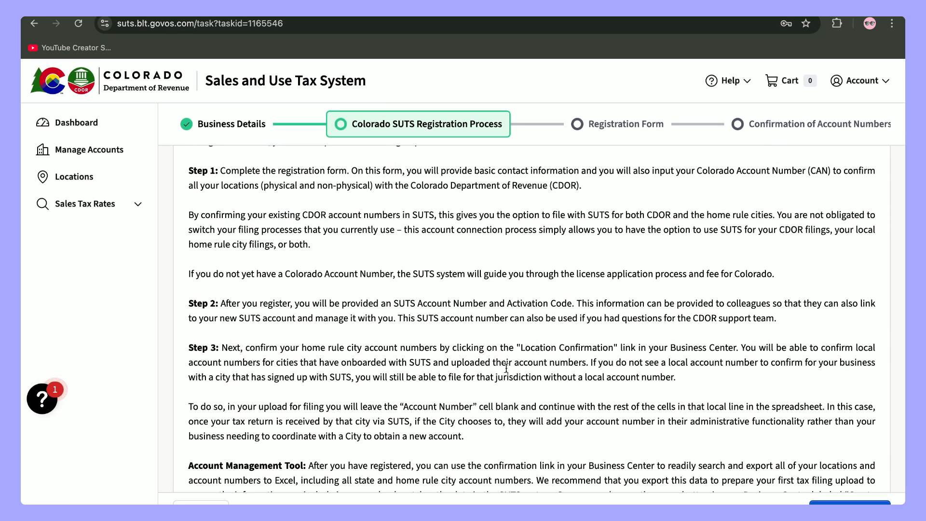
scroll(506, 368, "down", 2)
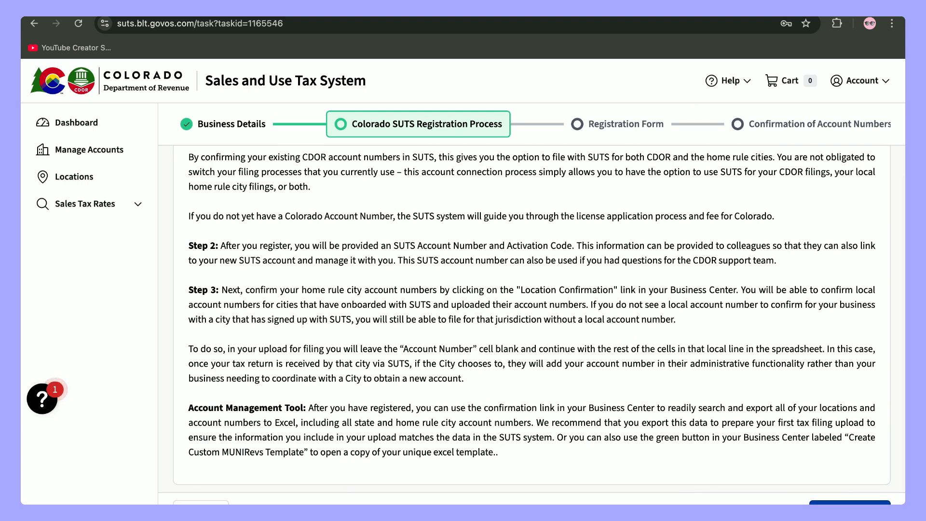
left_click(849, 503)
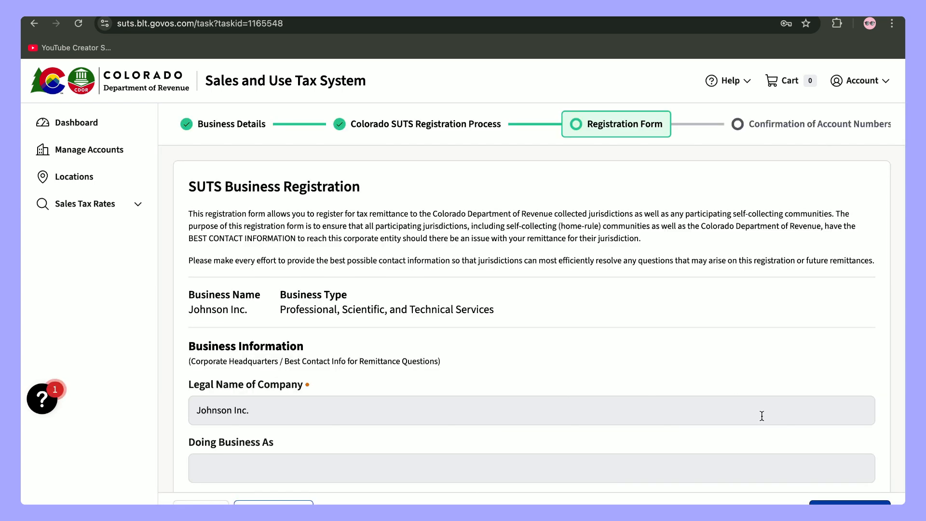
- Set First Day of Sales to 29/05/2025
scroll(735, 394, "down", 4)
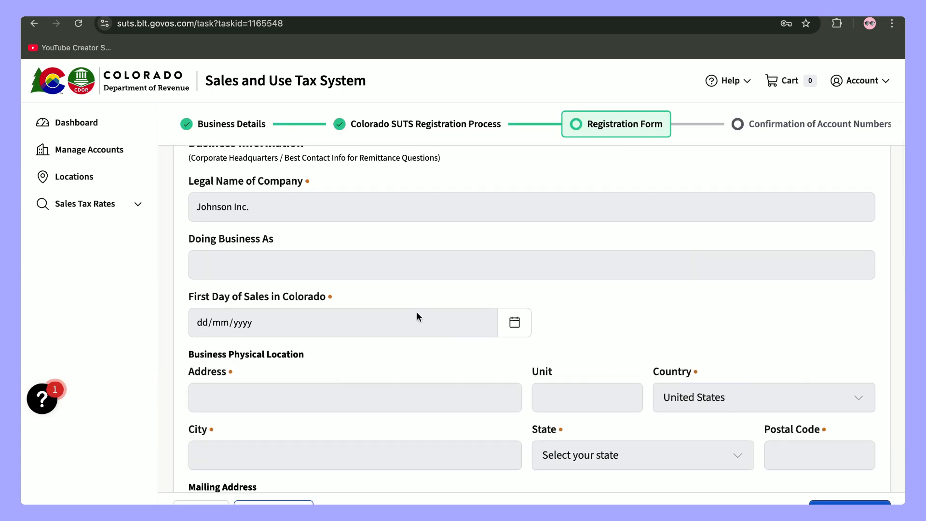
scroll(202, 317, "up", 1)
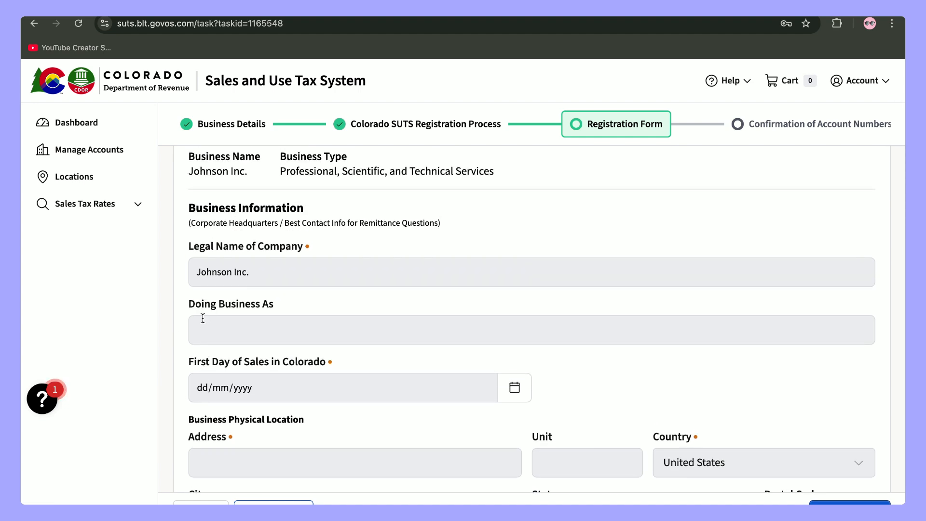
scroll(202, 319, "down", 2)
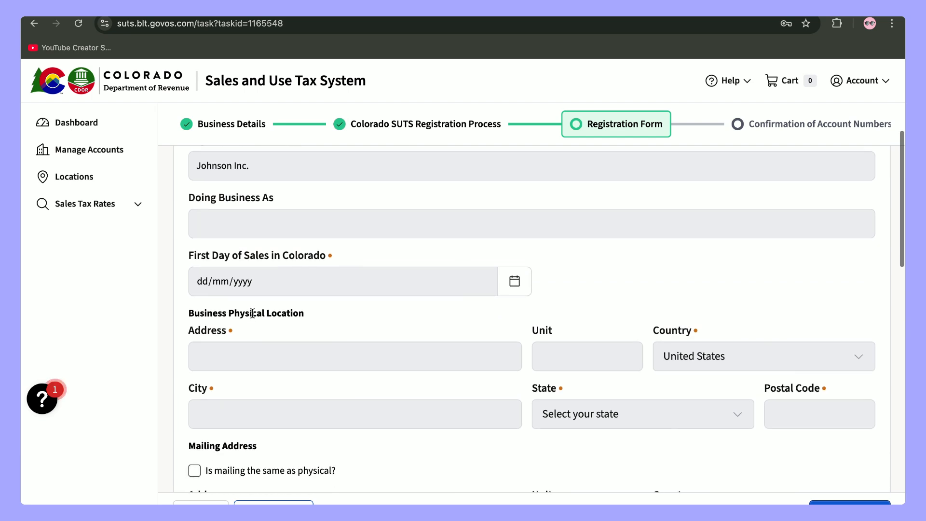
left_click(198, 282)
type("29/05/2025")
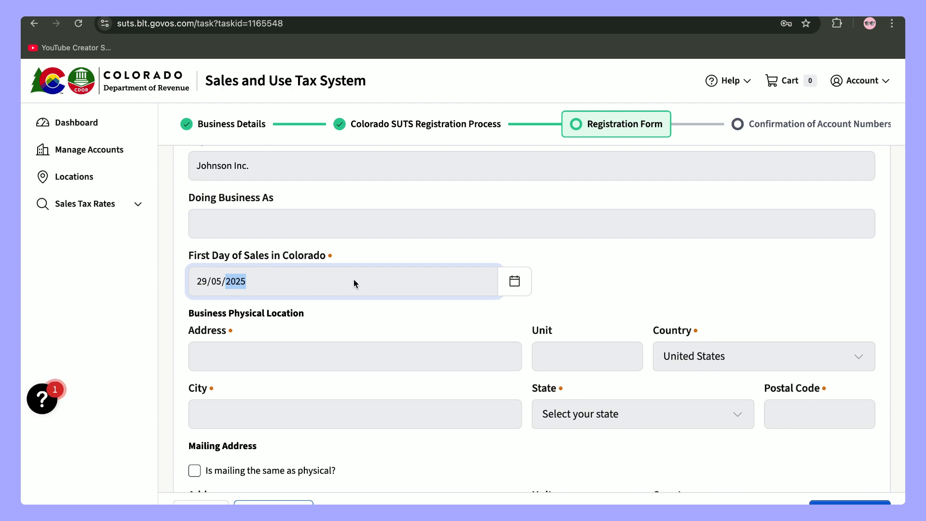
- Enter the business's physical street address, city, state California and postal code, keeping United States
left_click(352, 318)
left_click(265, 361)
type("123 Main S")
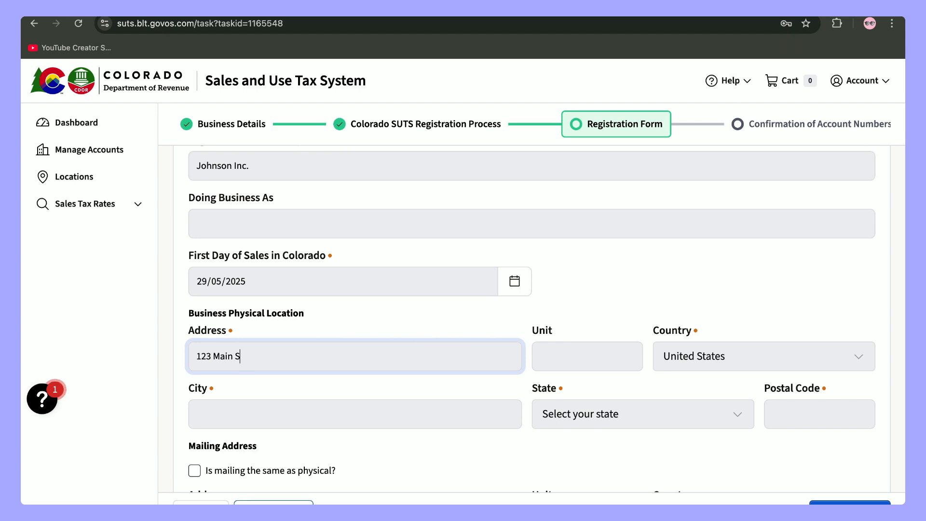
type("treet")
left_click(721, 363)
left_click(719, 361)
scroll(360, 401, "down", 1)
left_click(330, 350)
type("Milp")
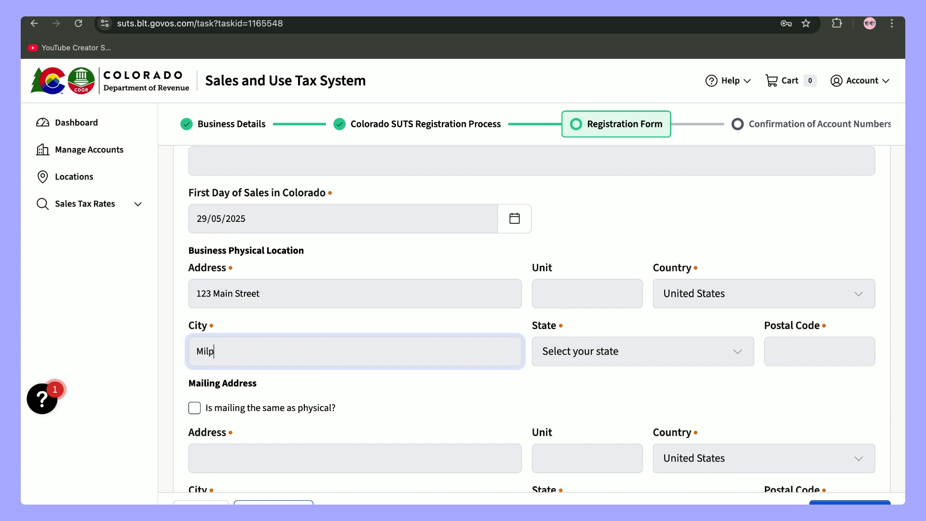
type("itas")
left_click(634, 355)
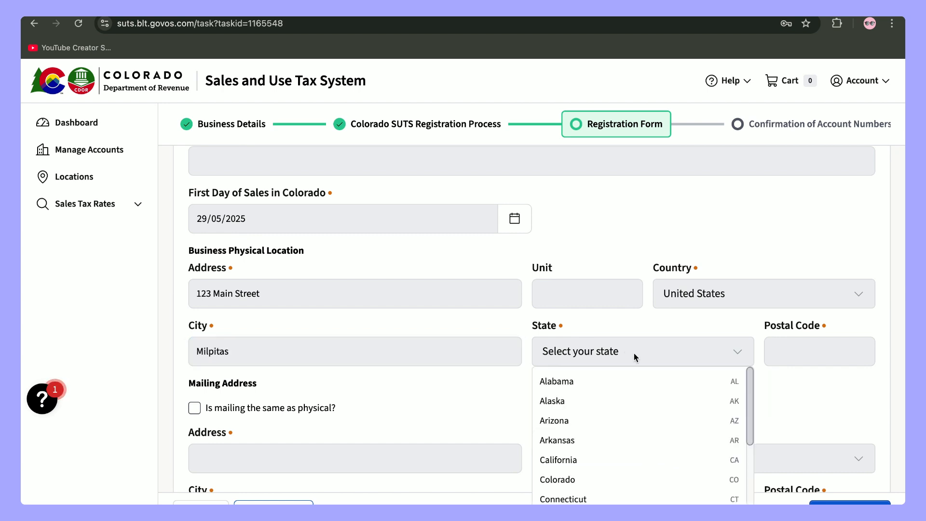
left_click(603, 458)
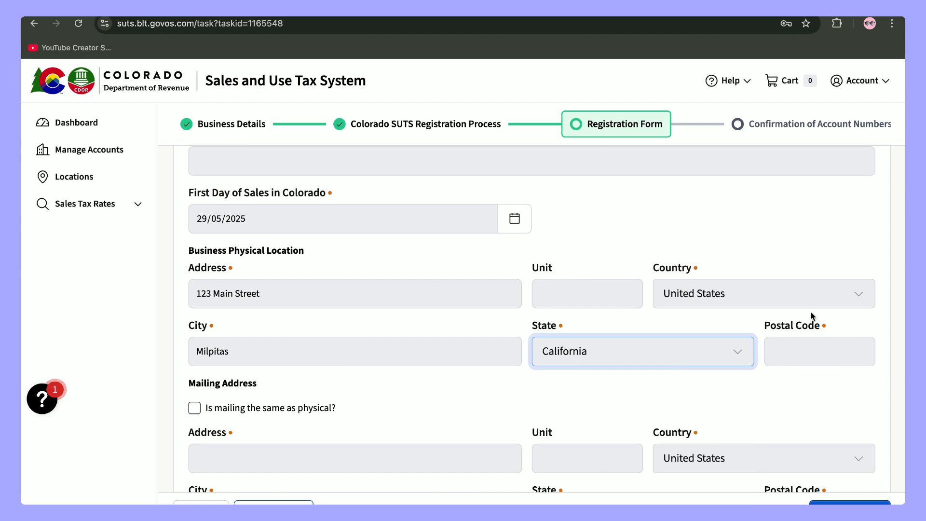
left_click(819, 352)
type("9")
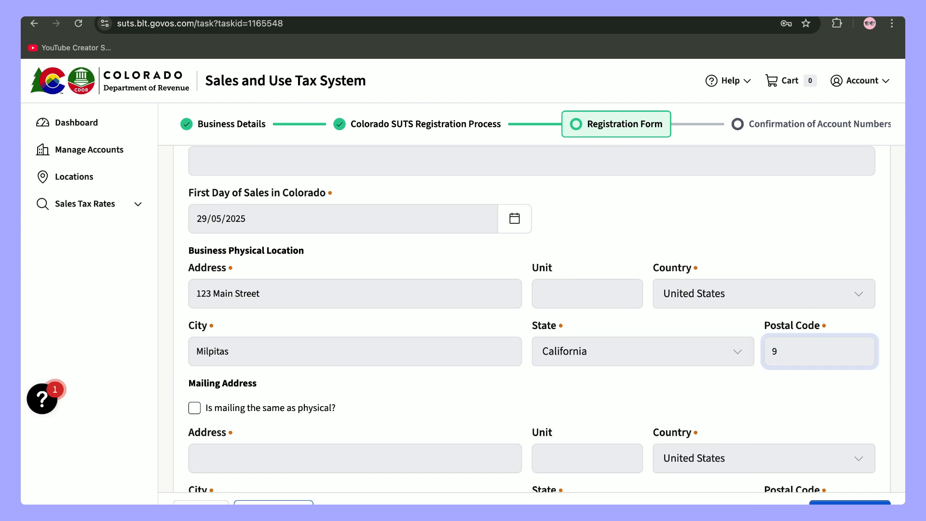
type("5305")
- Tick 'Is mailing the same as physical?' so the mailing address matches
scroll(691, 320, "down", 2)
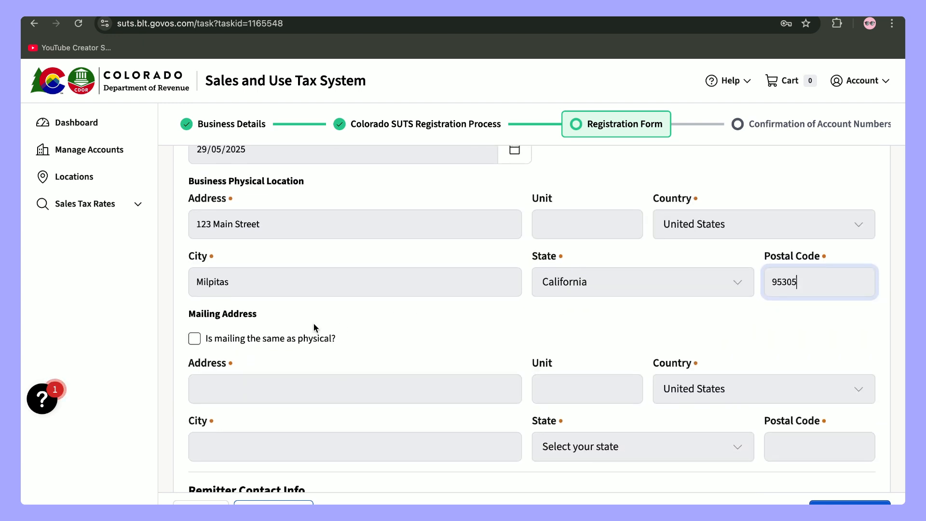
left_click(195, 339)
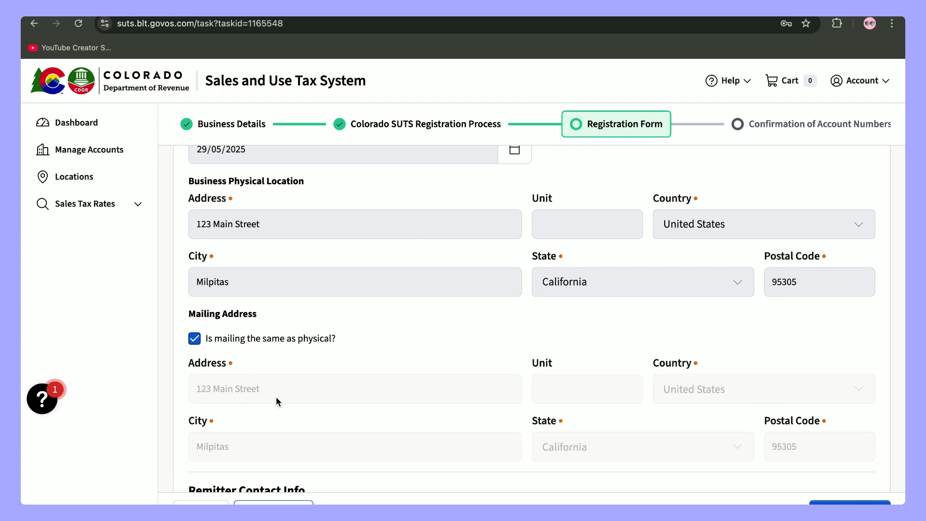
scroll(307, 316, "down", 5)
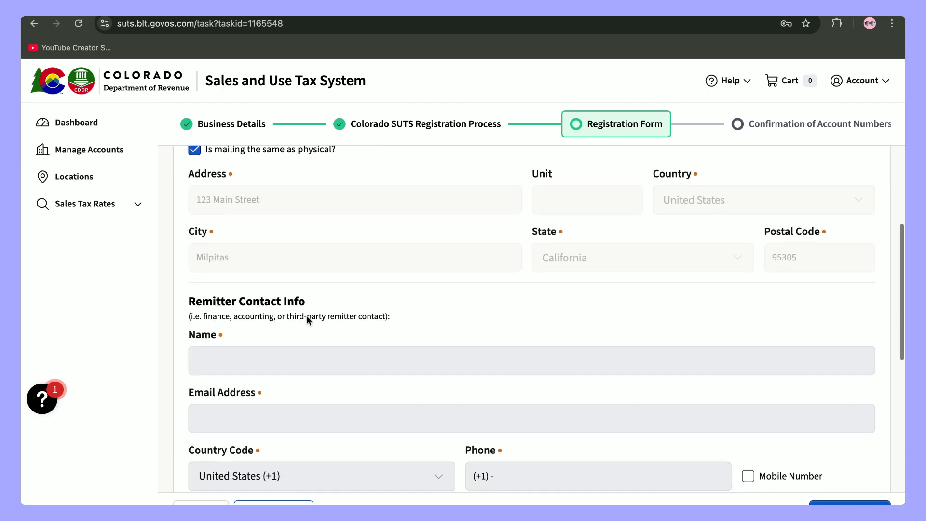
scroll(273, 329, "down", 1)
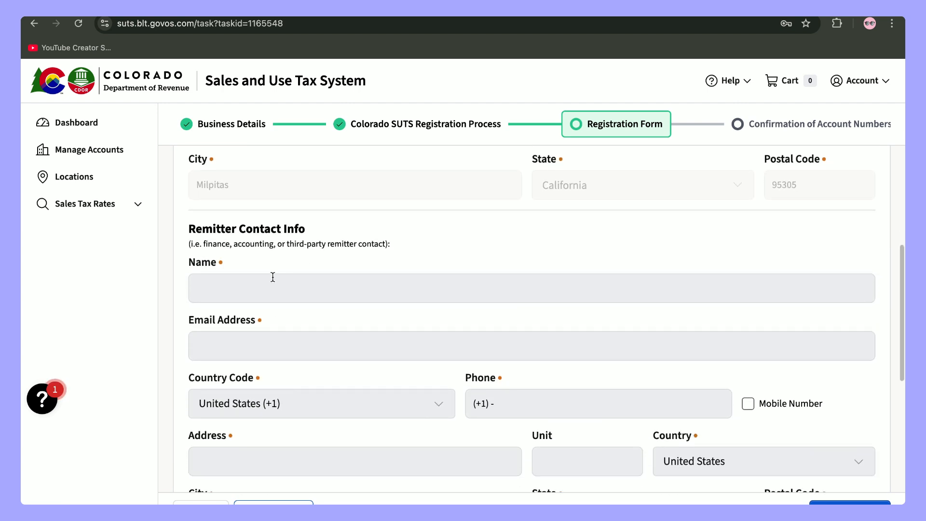
scroll(273, 277, "down", 1)
- Enter the remitter's full name, e-mail address and phone number, marked as a mobile number
left_click(277, 261)
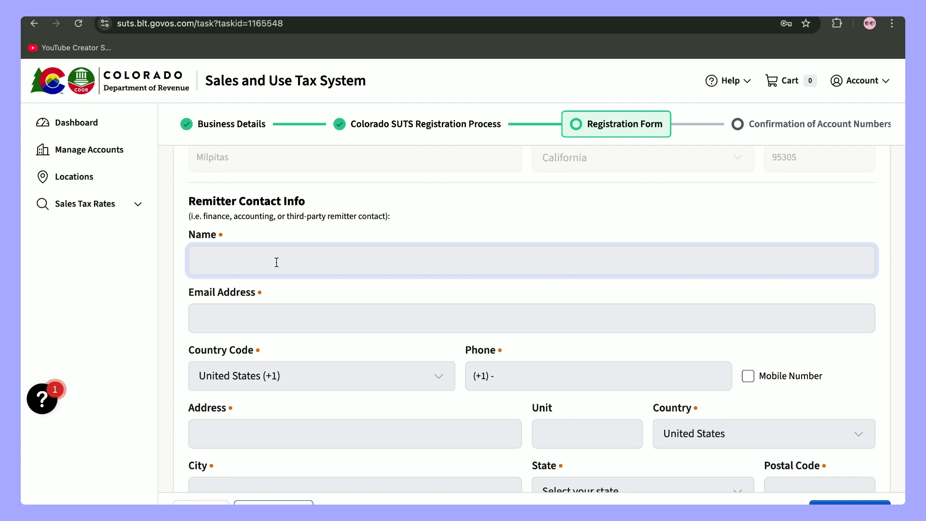
left_click(332, 318)
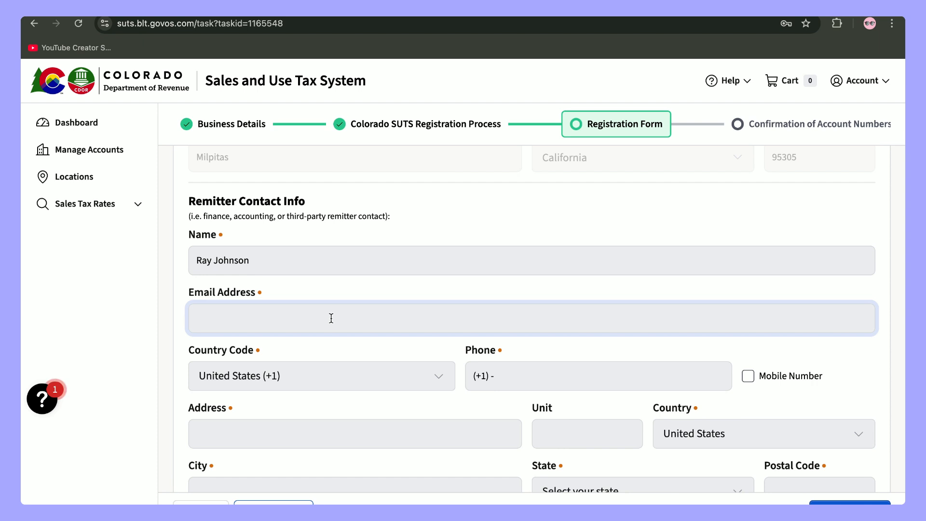
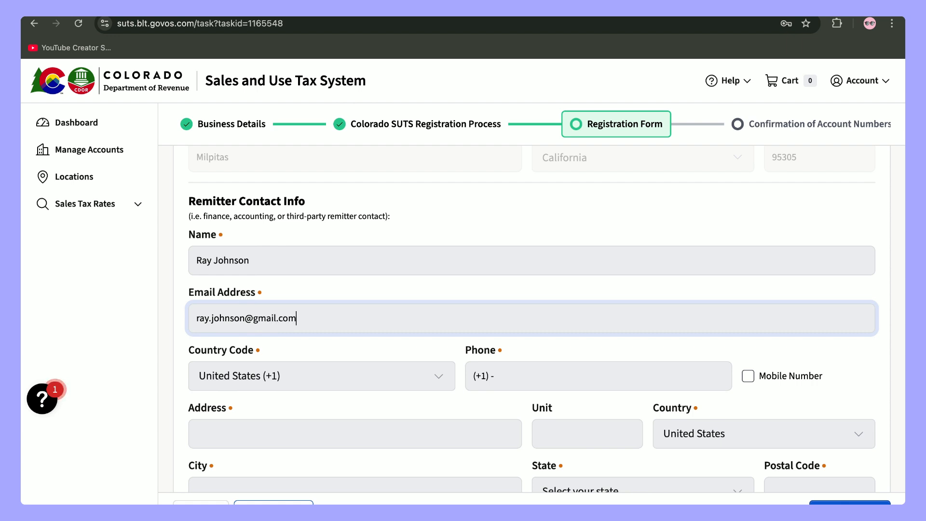
scroll(470, 334, "down", 1)
left_click(470, 333)
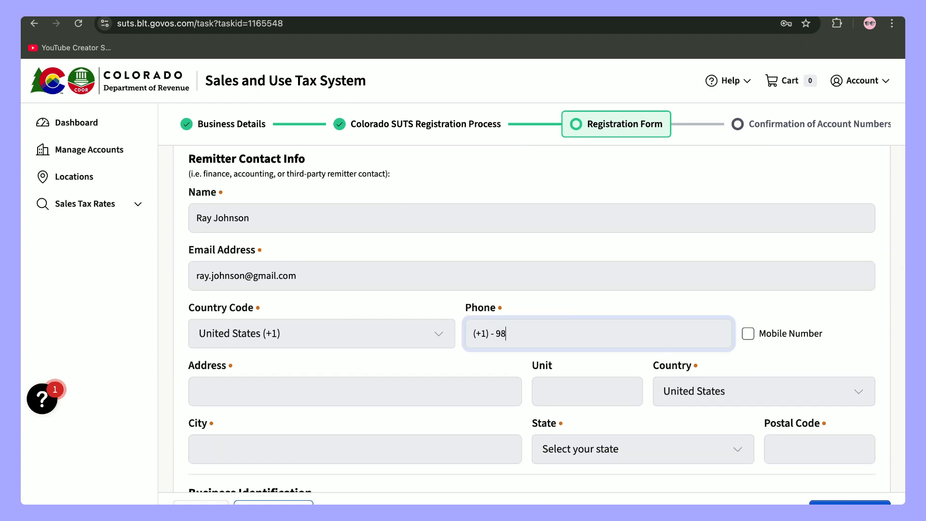
left_click(747, 333)
- Enter the remitter's street address and city, then pick the state
scroll(606, 355, "down", 4)
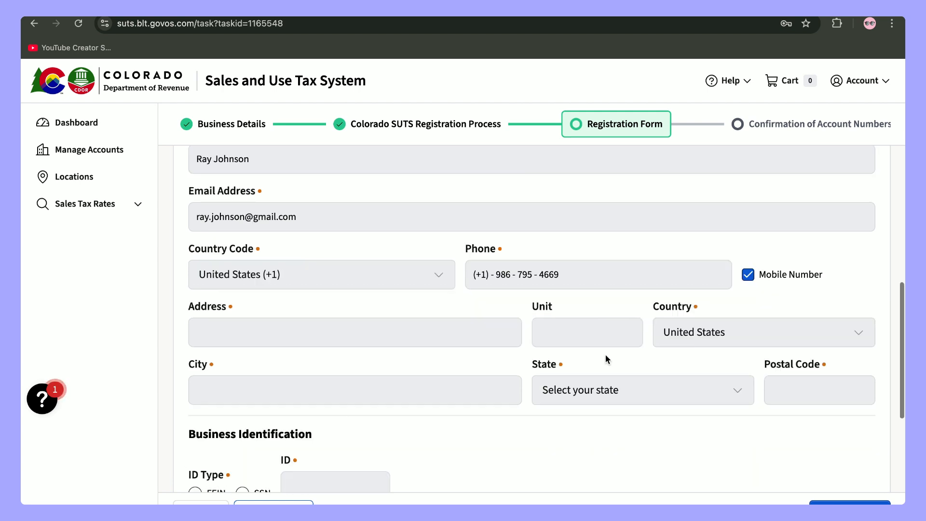
left_click(386, 233)
type("1")
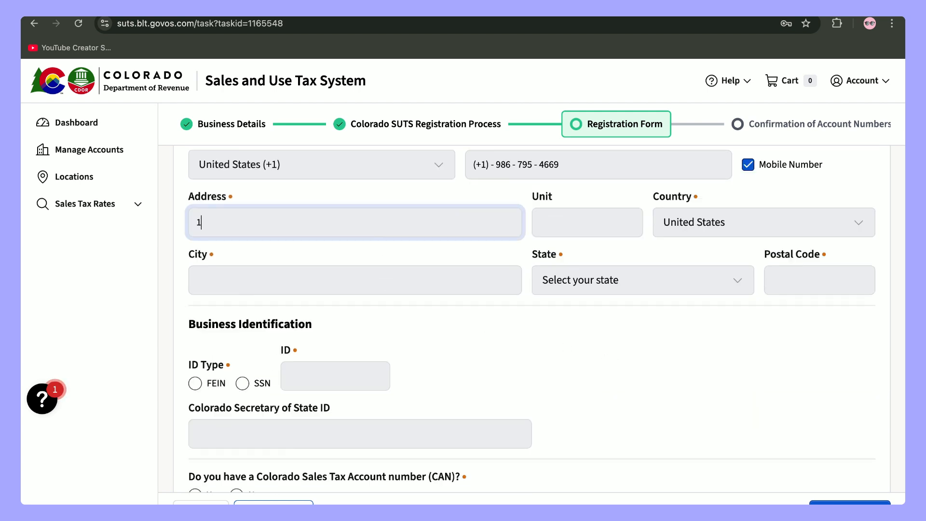
type("23 Main street")
left_click(381, 271)
type("Milpitas")
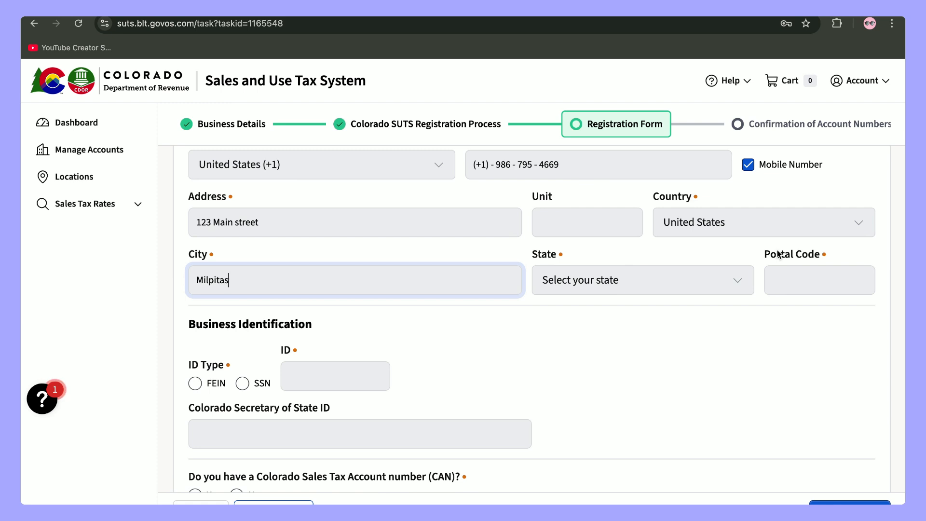
left_click(602, 287)
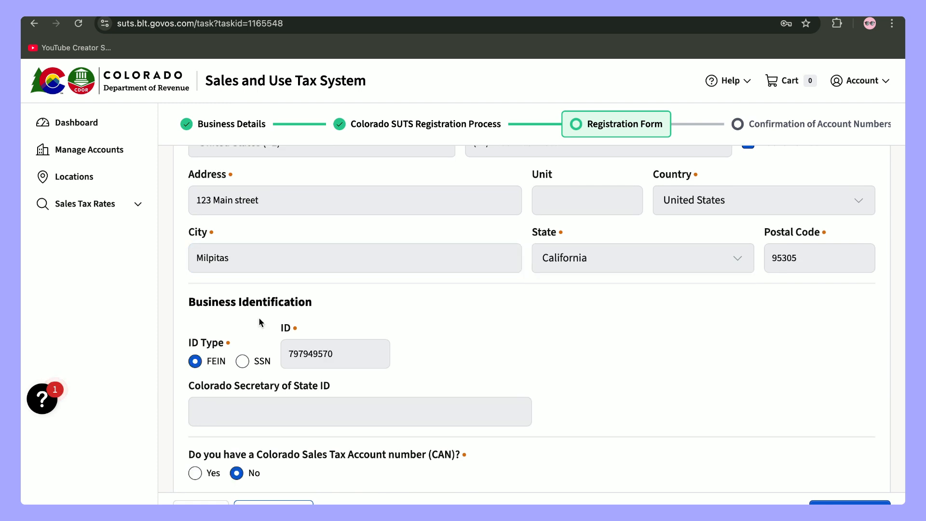
- Change the economic nexus in more than one location answer to No
scroll(352, 351, "down", 4)
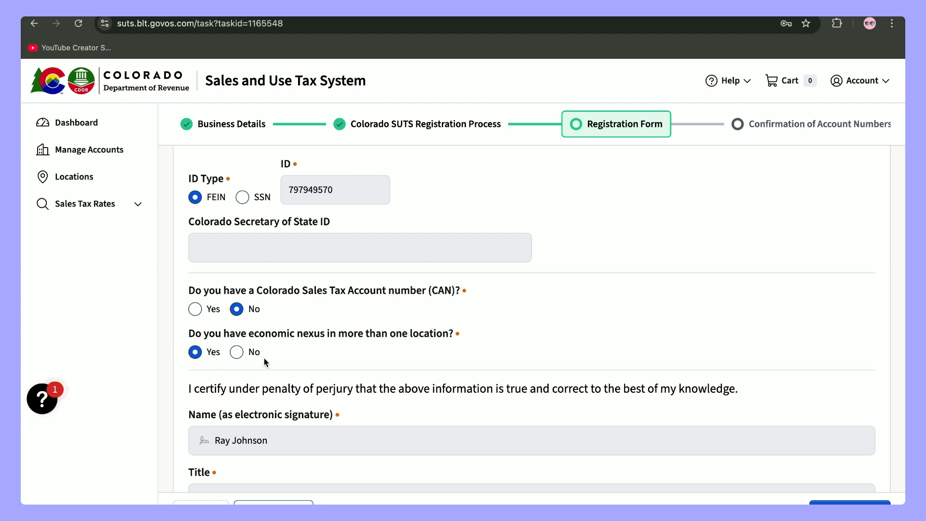
left_click(234, 353)
scroll(324, 346, "down", 5)
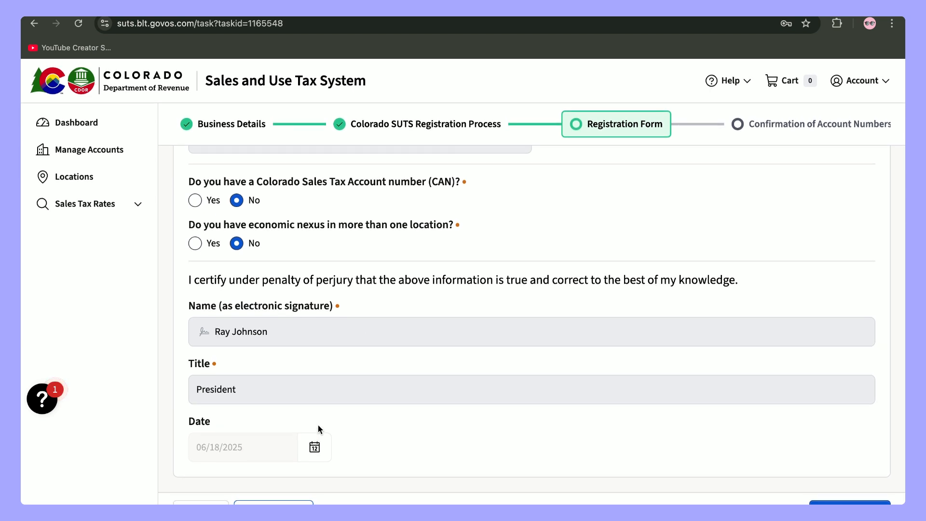
- Submit the registration form and set Type of Organization to Corporation
left_click(850, 503)
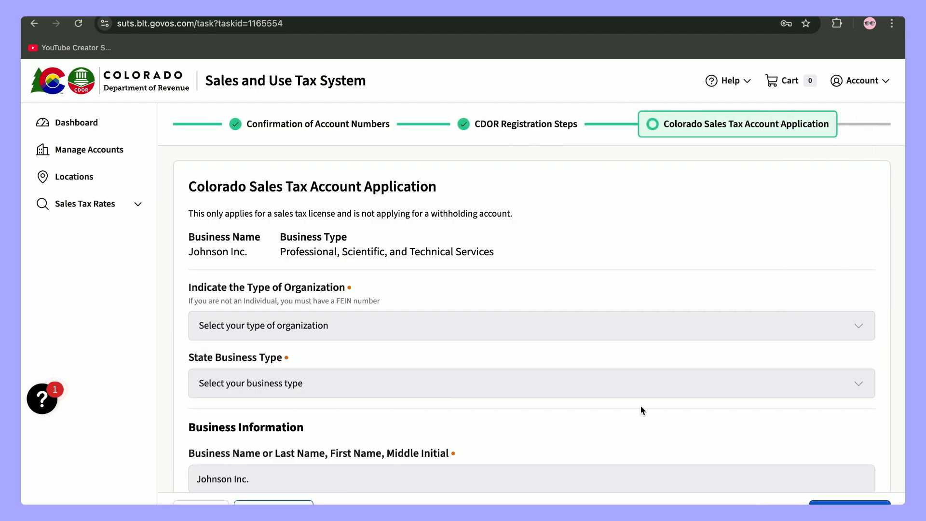
scroll(585, 407, "down", 3)
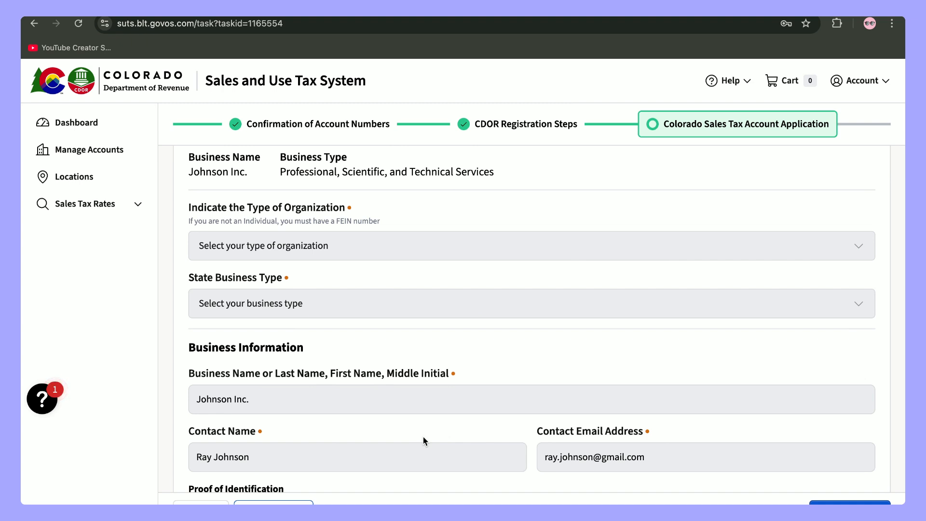
left_click(330, 248)
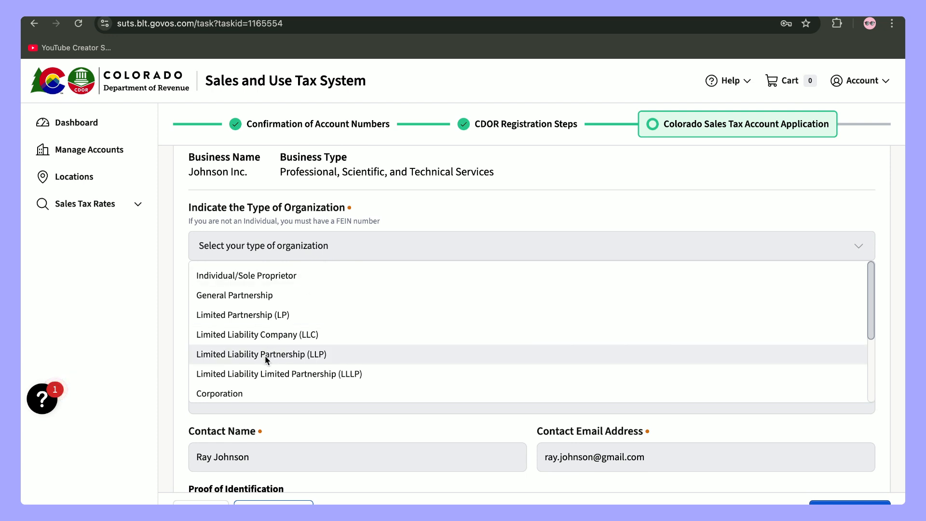
left_click(260, 391)
- Set State Business Type to 924110 - Administration of Air and Water Resource programs
left_click(310, 305)
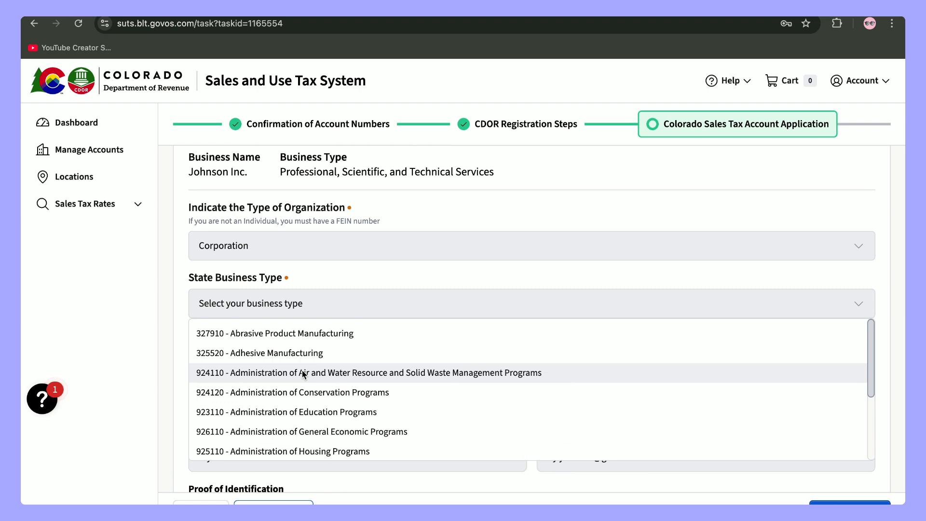
scroll(303, 374, "down", 5)
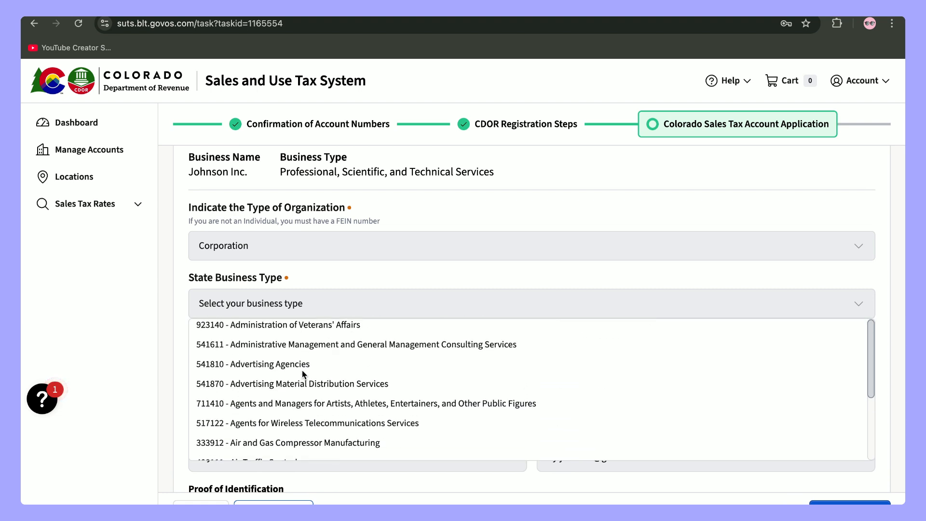
scroll(302, 374, "down", 10)
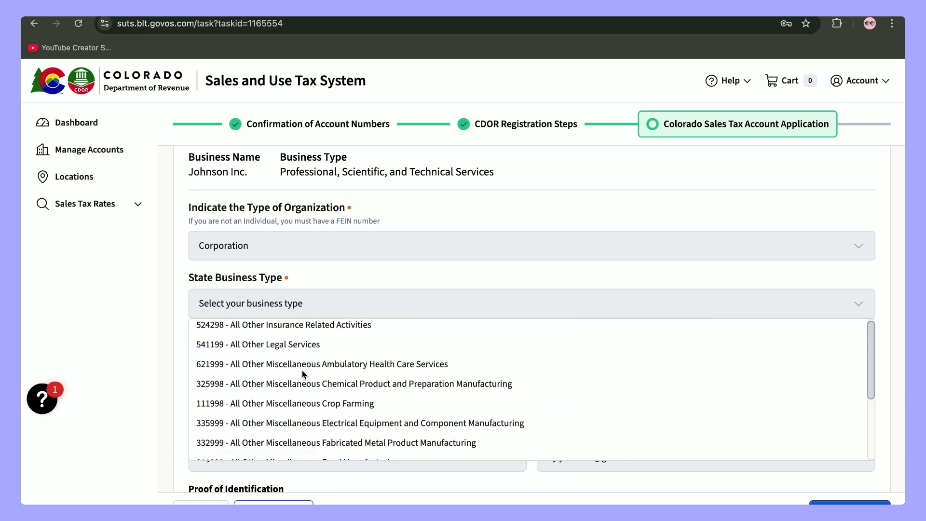
scroll(303, 374, "down", 4)
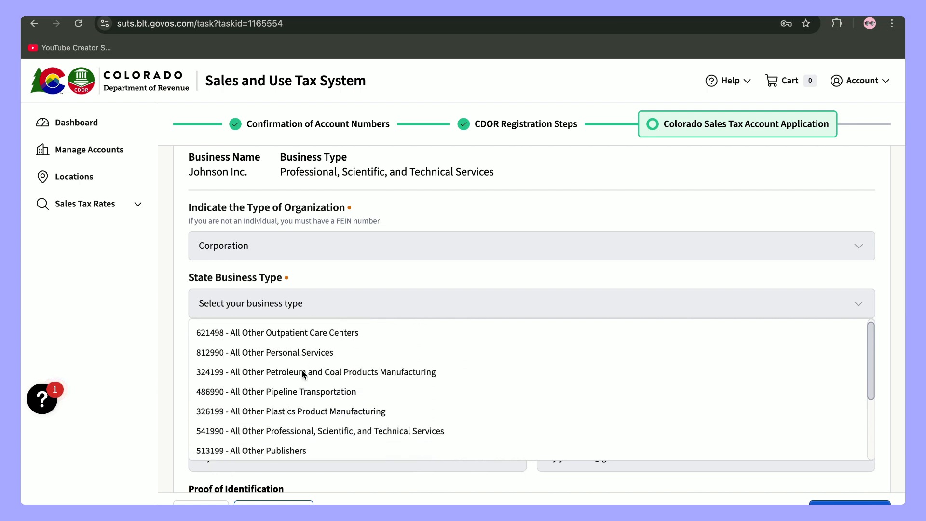
scroll(303, 375, "down", 3)
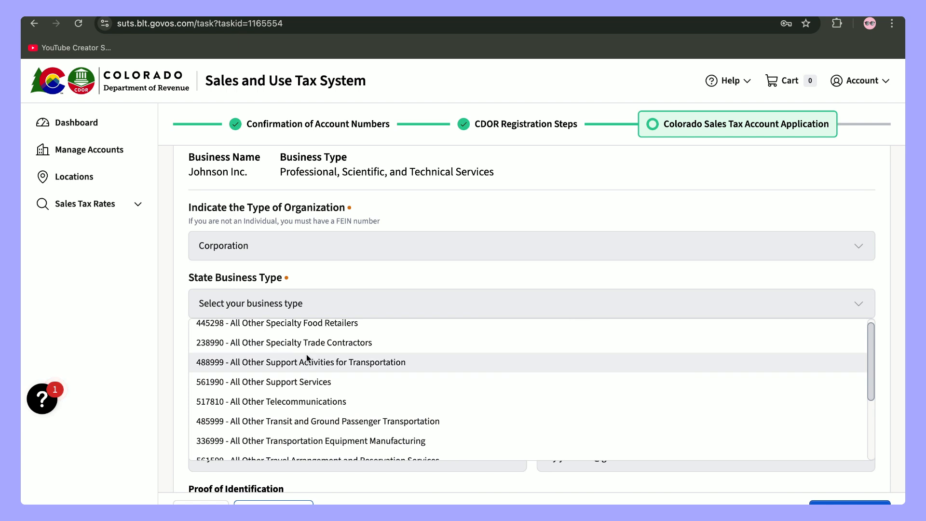
scroll(304, 360, "down", 3)
left_click(301, 304)
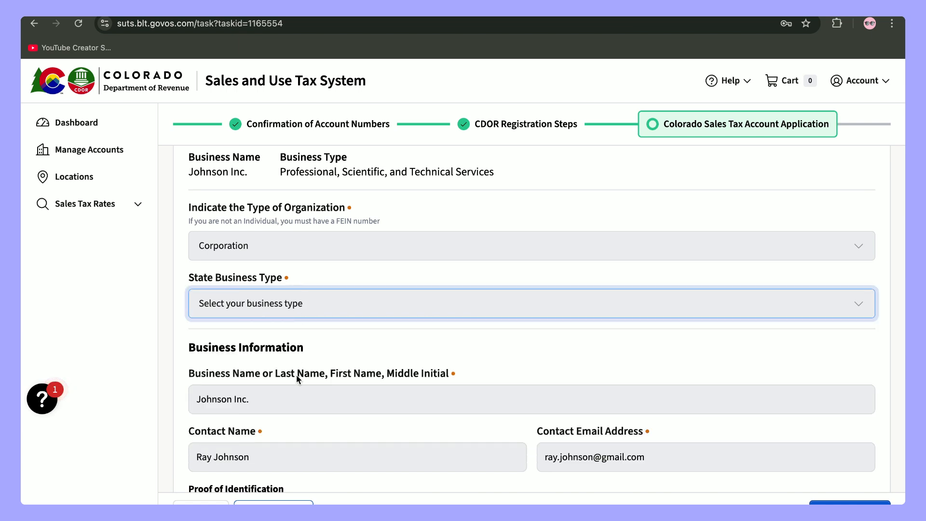
left_click(300, 307)
left_click(299, 369)
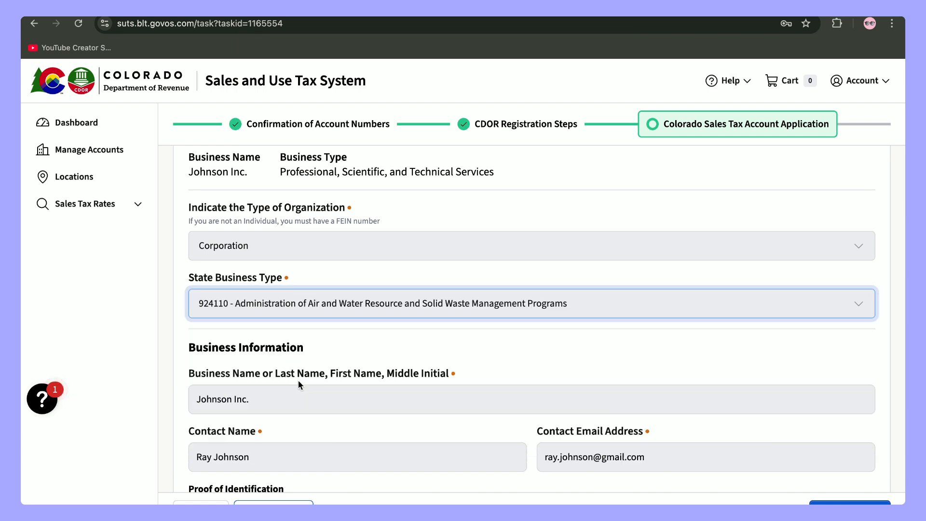
scroll(297, 366, "down", 1)
scroll(294, 333, "down", 3)
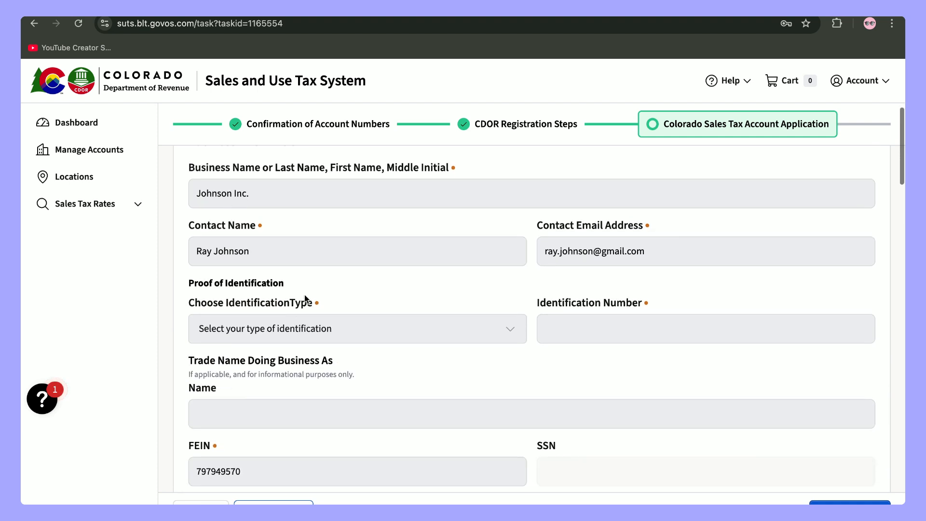
- Mark No for the tobacco, prepaid wireless, special district and marijuana questions
scroll(410, 320, "down", 1)
left_click(354, 290)
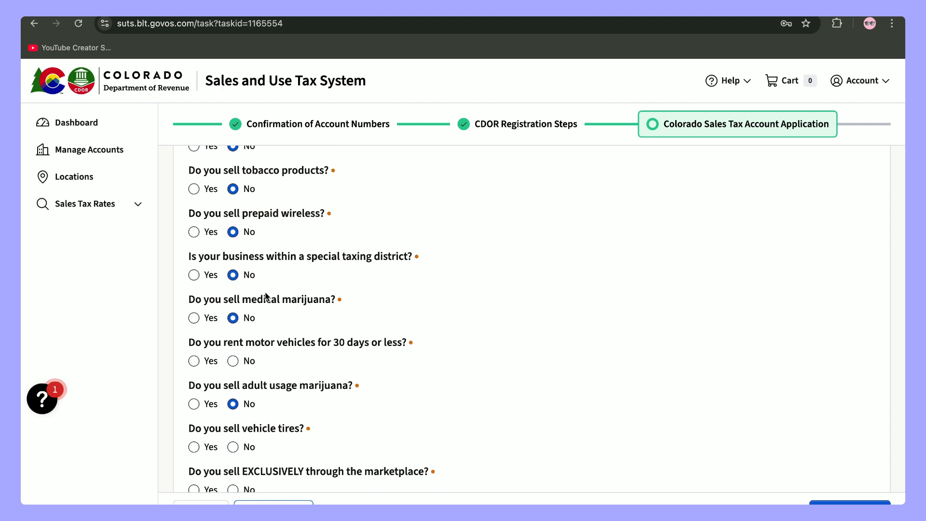
- Answer No to motor vehicle rental, vehicle tires, marketplace-only sales and Marketplace Facilitator
scroll(263, 292, "down", 2)
left_click(233, 311)
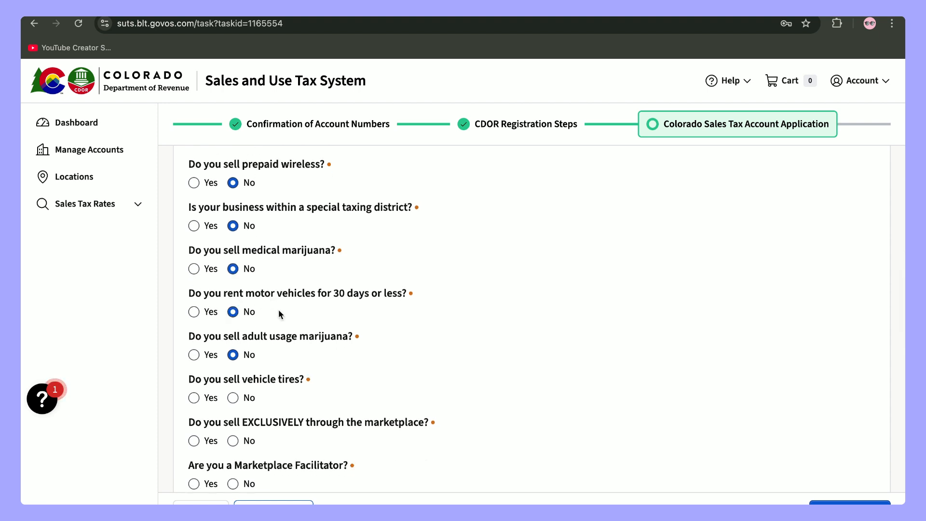
scroll(273, 285, "down", 2)
left_click(233, 313)
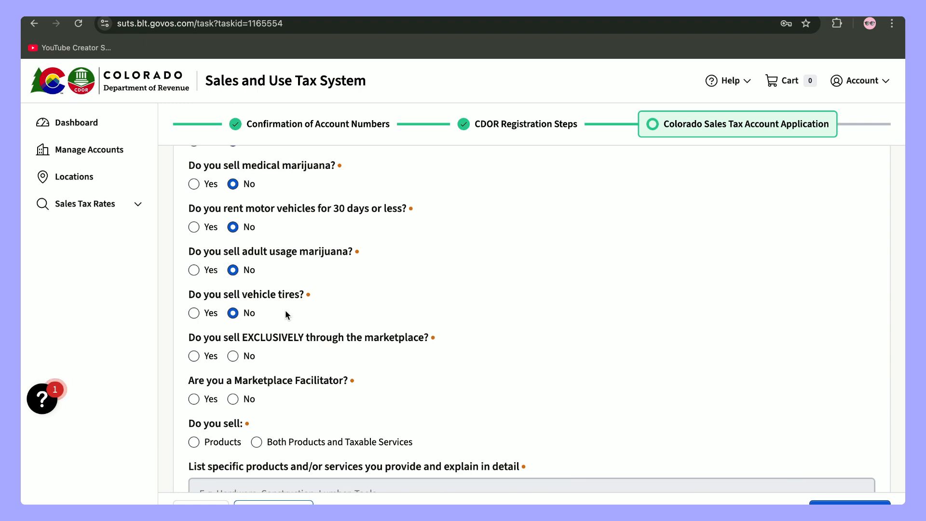
scroll(285, 313, "down", 2)
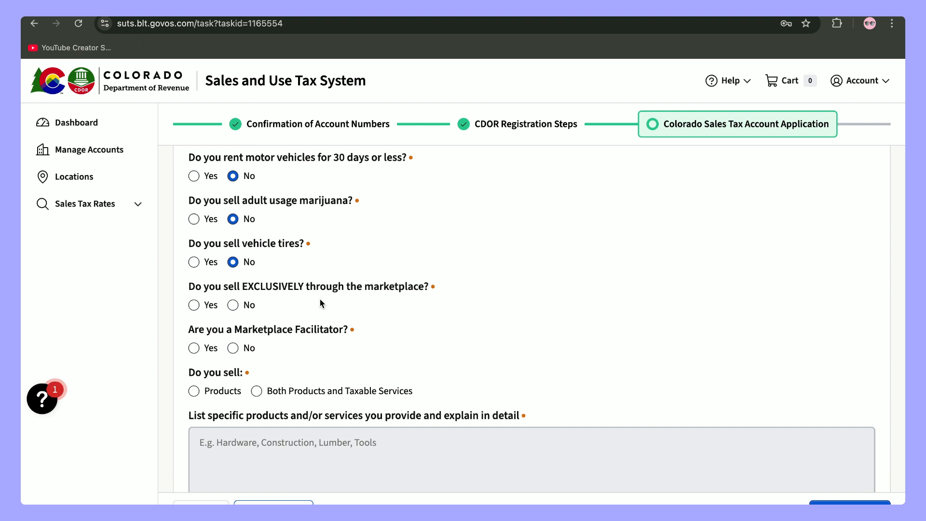
left_click(233, 305)
left_click(233, 347)
- Select Products and describe them as 'Software solutions'
scroll(275, 344, "down", 2)
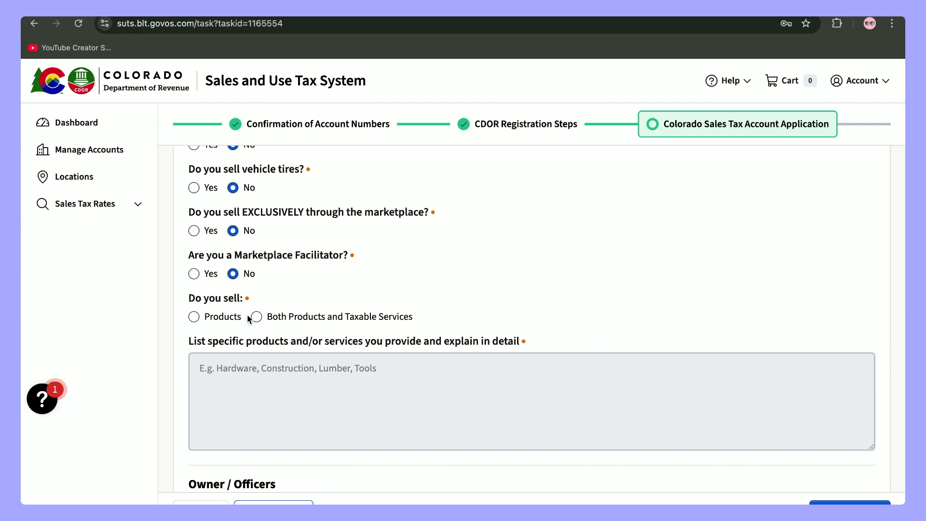
left_click(194, 317)
scroll(219, 306, "down", 2)
left_click(256, 304)
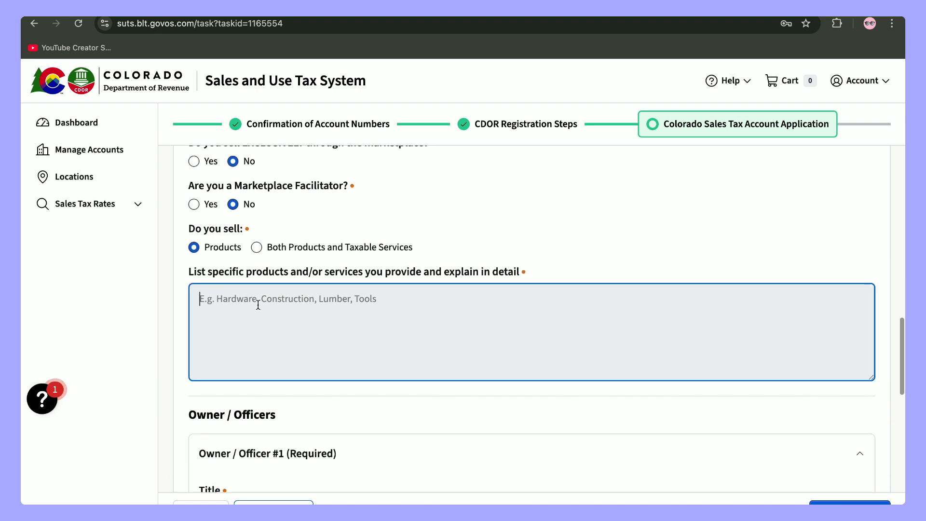
type("Software su")
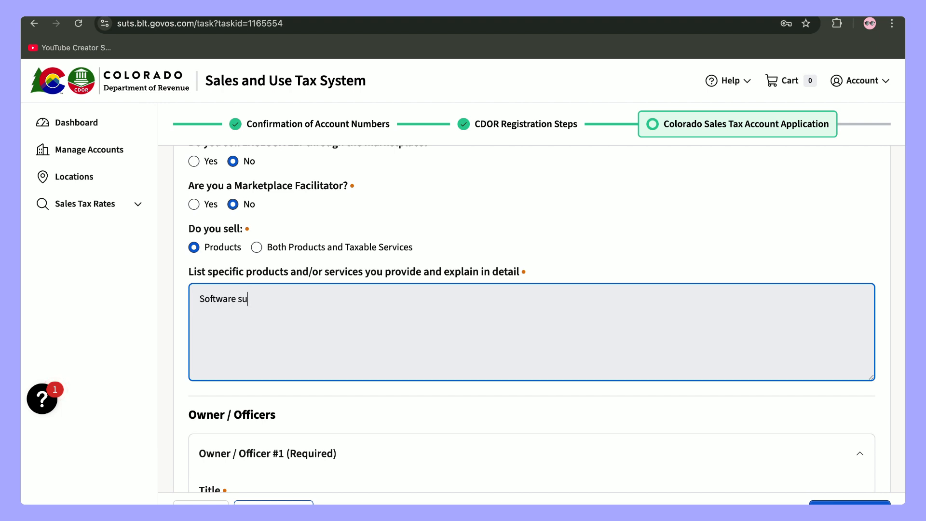
key("BackSpace")
type("olutions")
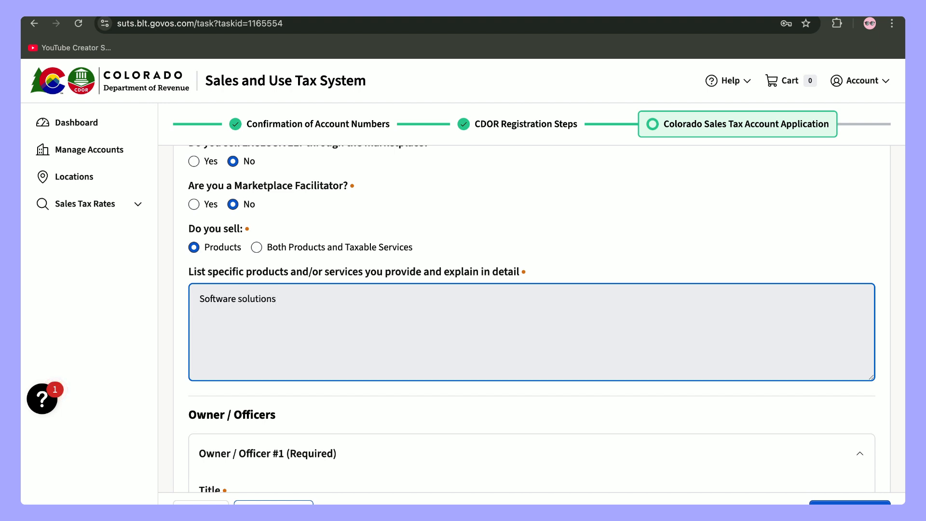
scroll(258, 304, "down", 6)
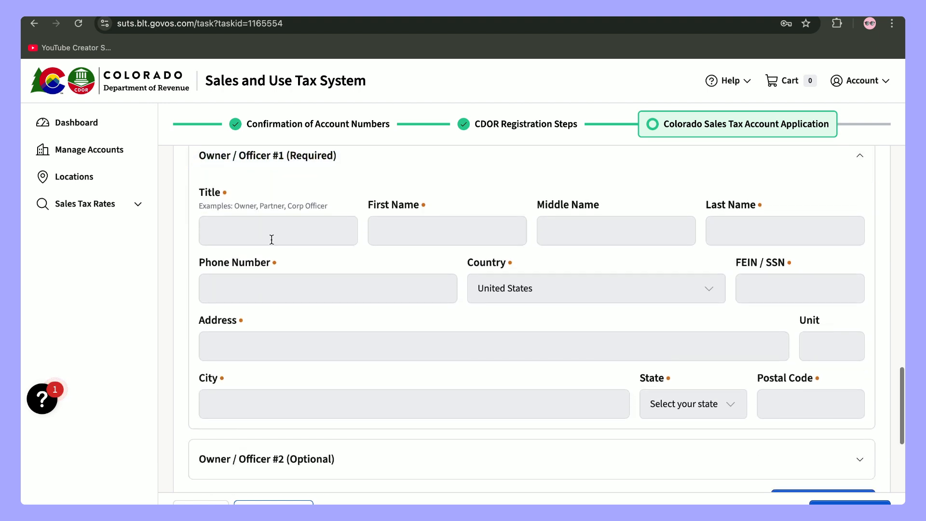
- Enter title President, the officer's first and last name, phone number and FEIN/SSN
scroll(272, 230, "up", 1)
scroll(273, 229, "up", 1)
scroll(273, 230, "down", 1)
left_click(265, 269)
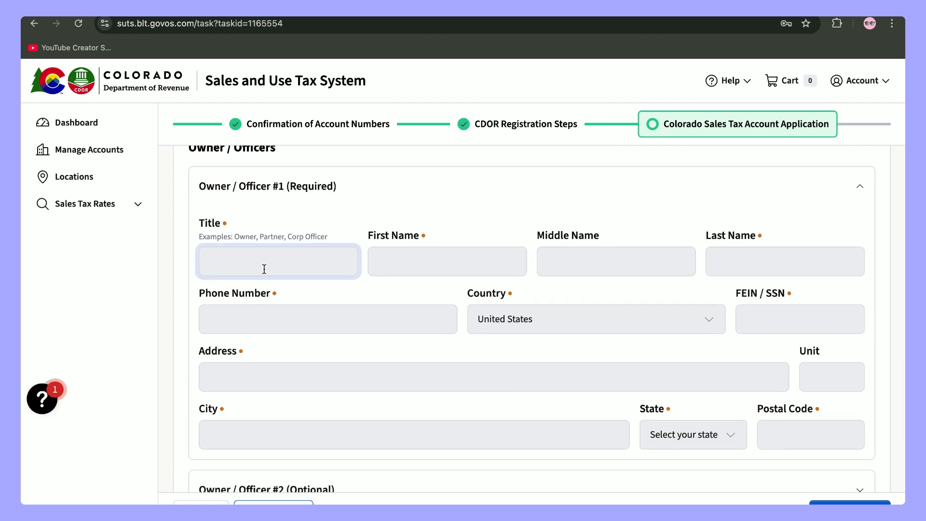
type("President")
left_click(424, 254)
left_click(761, 252)
scroll(441, 297, "down", 1)
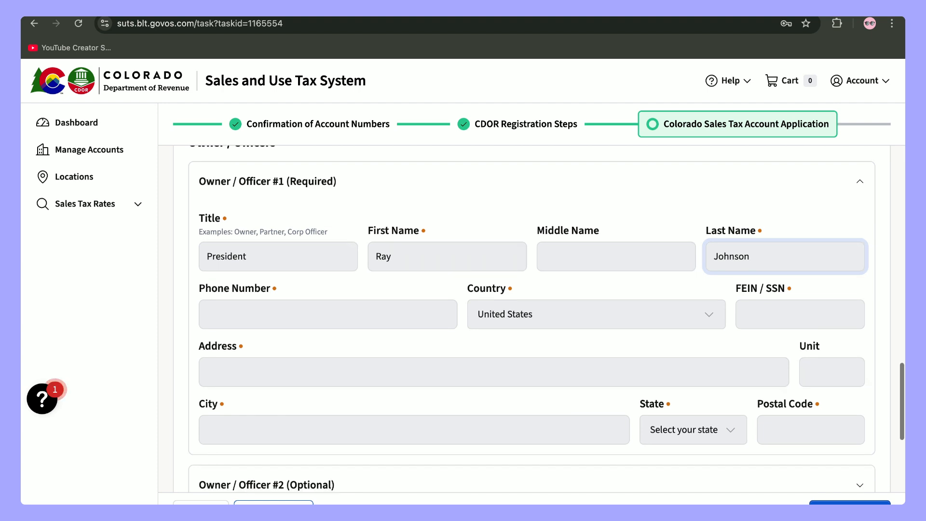
left_click(416, 297)
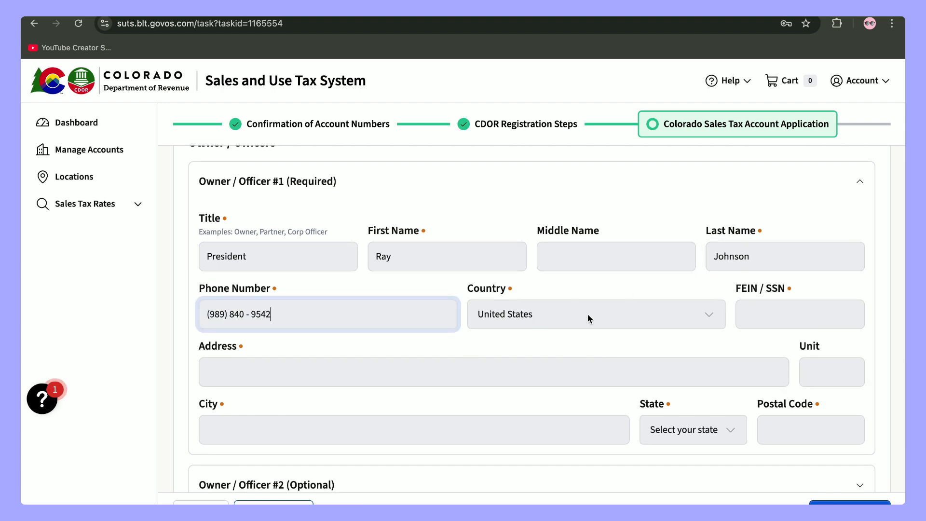
left_click(769, 314)
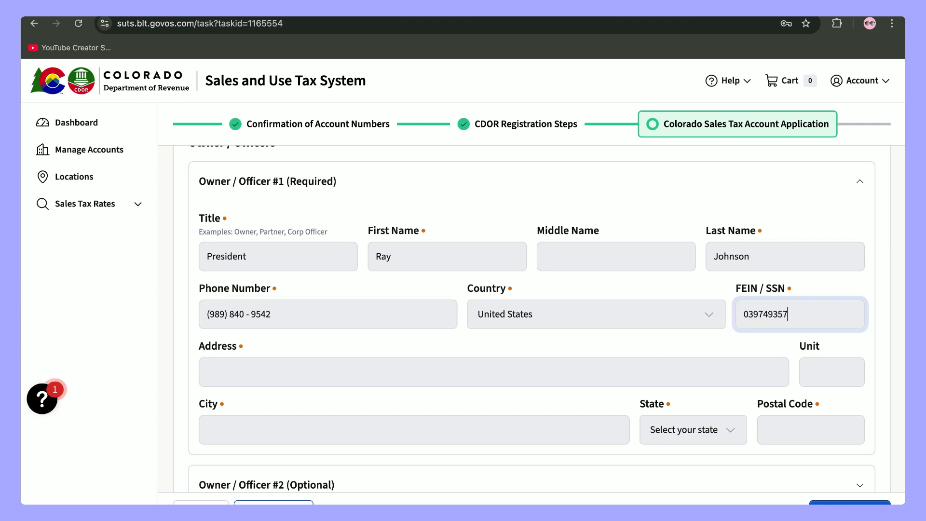
- Enter the officer's street address, city, California as state, and postal code
left_click(530, 373)
type("123 Main street")
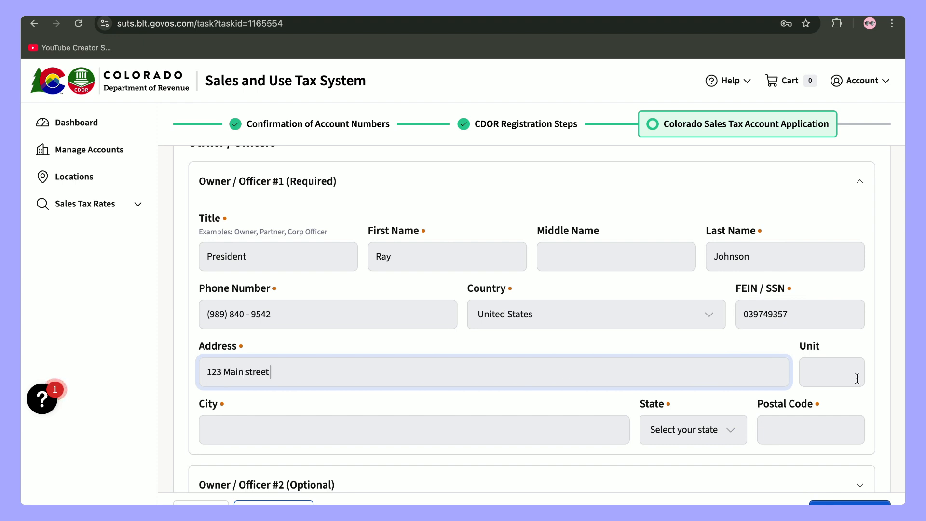
scroll(661, 442, "down", 2)
left_click(533, 345)
type("Milpitas")
left_click(730, 352)
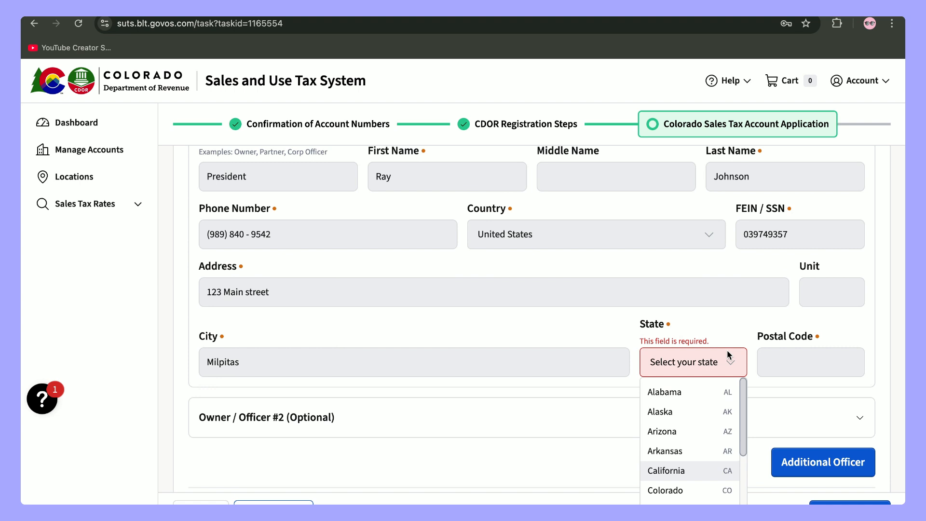
left_click(683, 472)
left_click(805, 339)
type("95305")
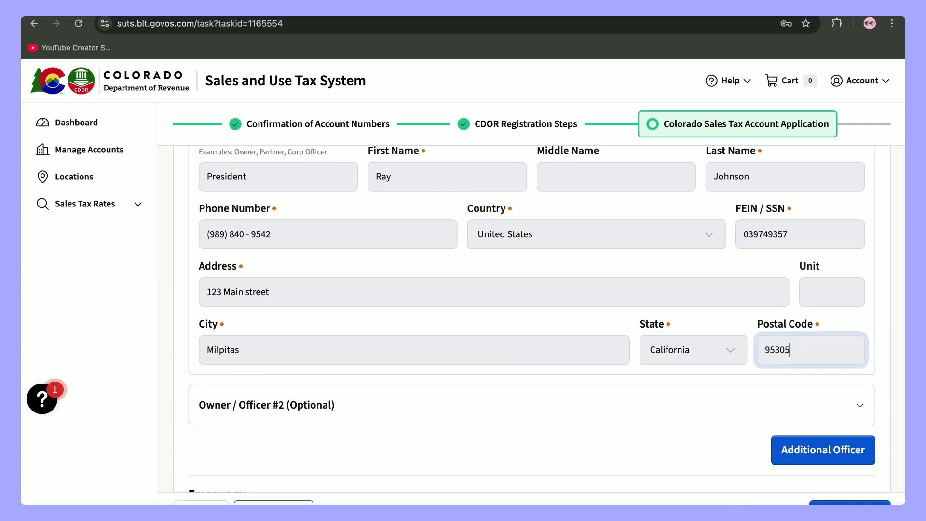
- Pick $15/month filing first, then change the filing frequency to Seasonal
scroll(685, 392, "down", 2)
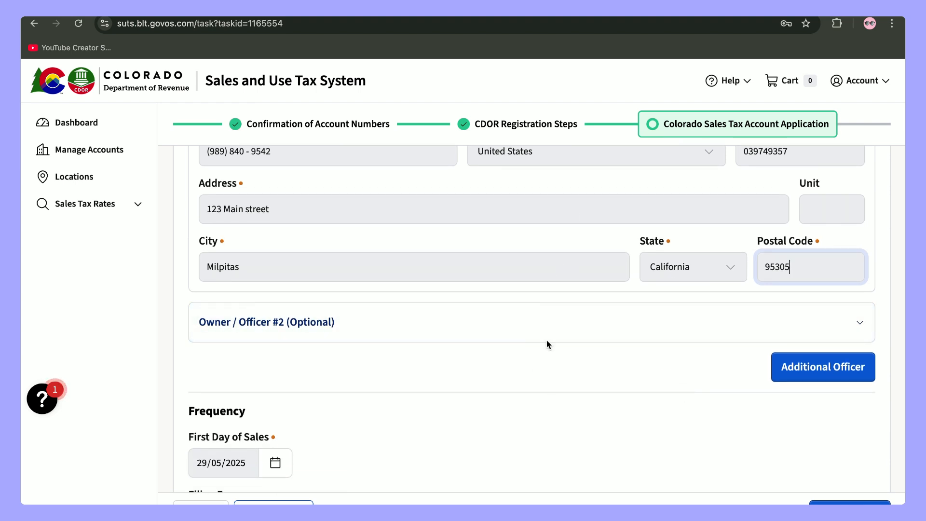
scroll(582, 309, "down", 1)
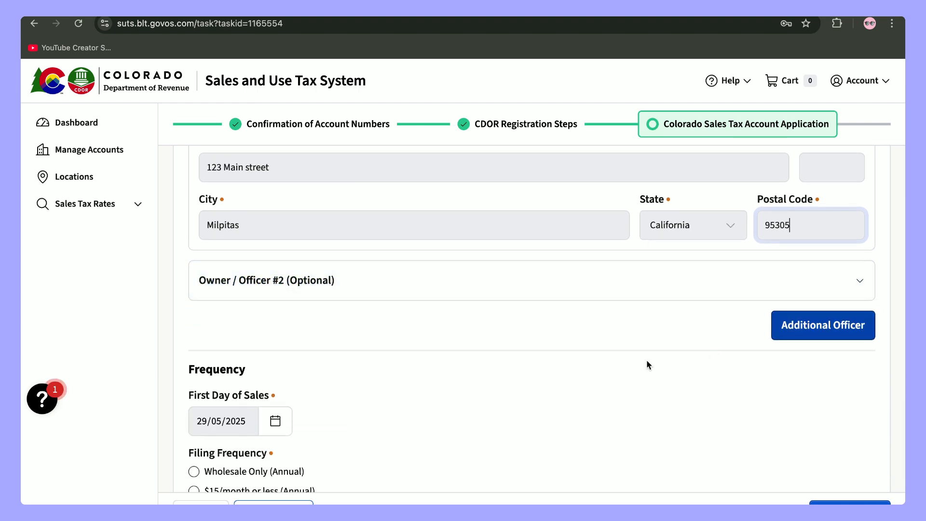
scroll(609, 354, "down", 5)
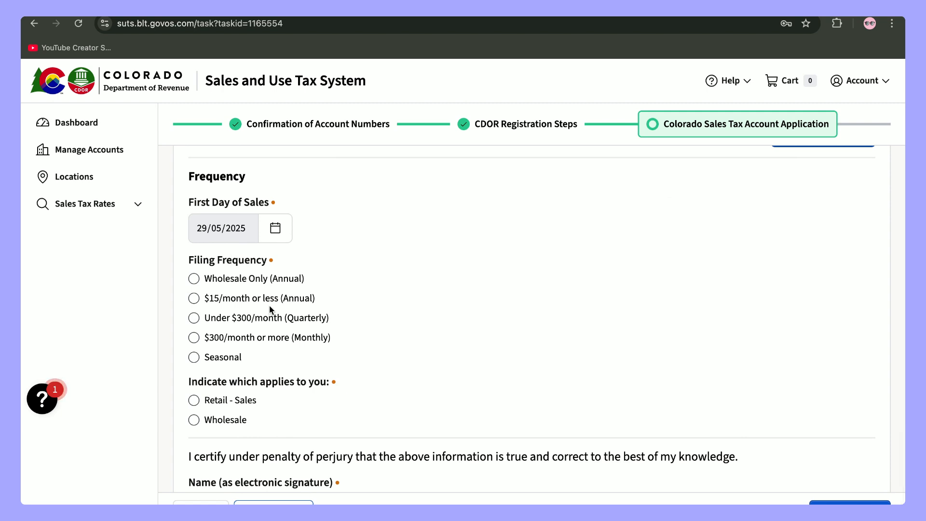
scroll(271, 303, "down", 1)
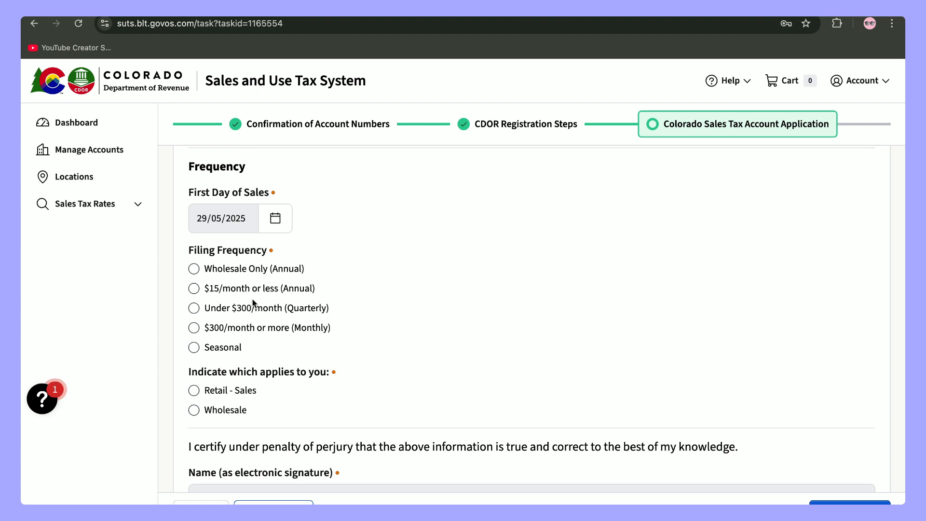
left_click(193, 296)
left_click_drag(335, 309, 299, 312)
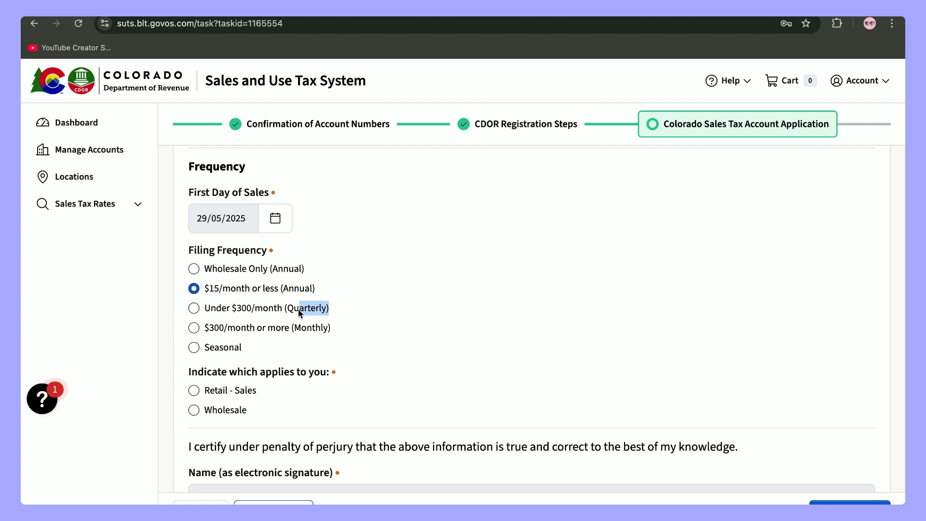
left_click(352, 317)
left_click(191, 351)
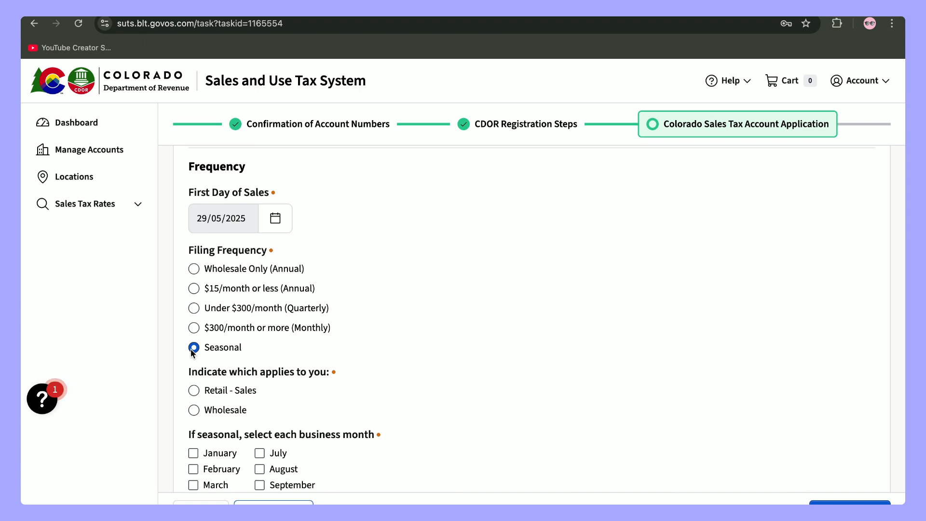
- Choose Under $300/month (Quarterly) filing and mark the business as Retail - Sales
scroll(227, 375, "down", 2)
scroll(217, 420, "down", 1)
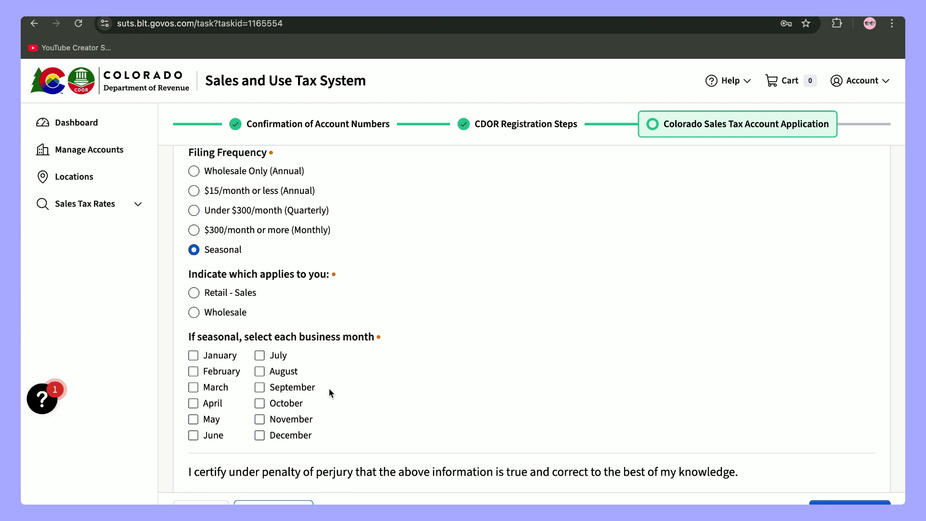
scroll(329, 389, "up", 1)
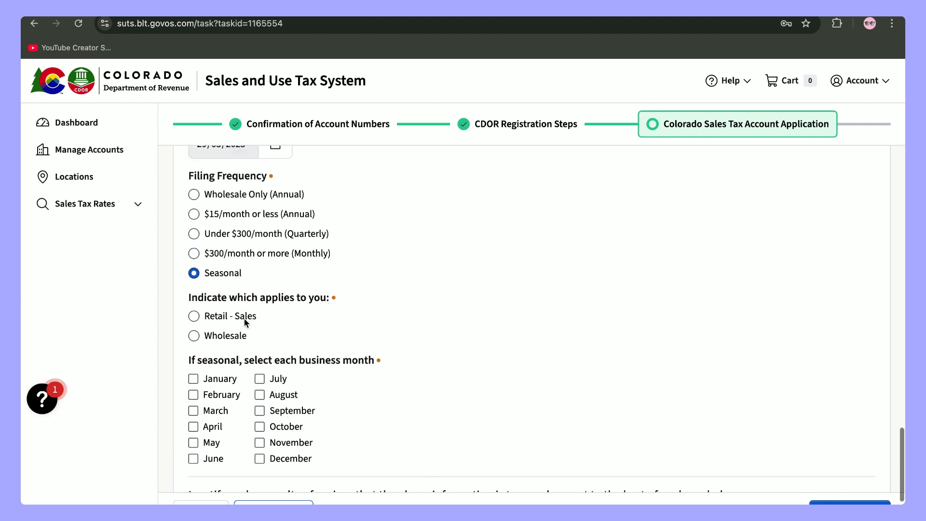
left_click(194, 234)
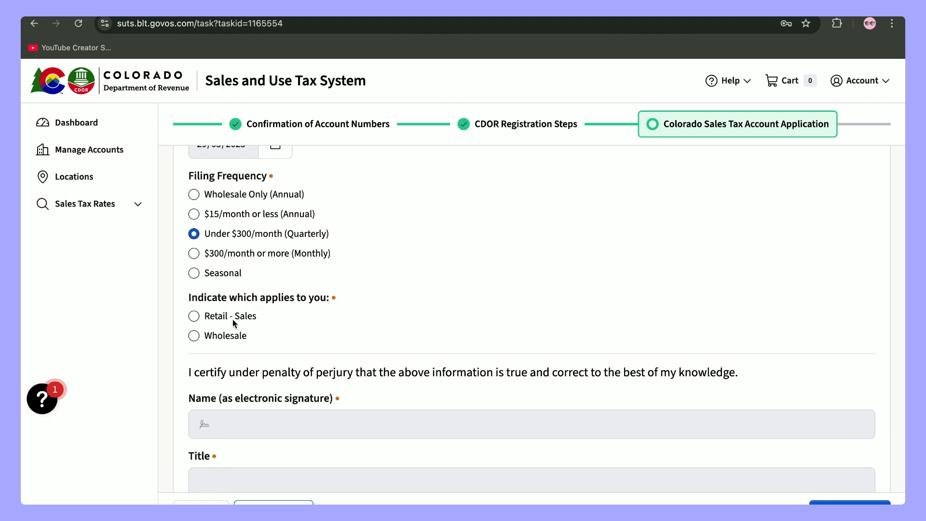
left_click(194, 317)
- Sign with the officer's name and title President, then try to continue
scroll(263, 337, "down", 3)
left_click(263, 321)
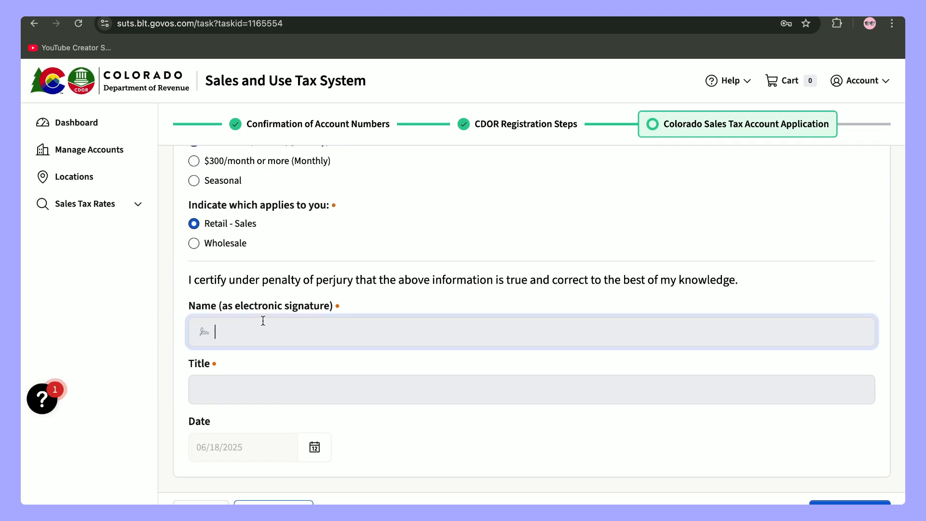
left_click(257, 392)
type("President")
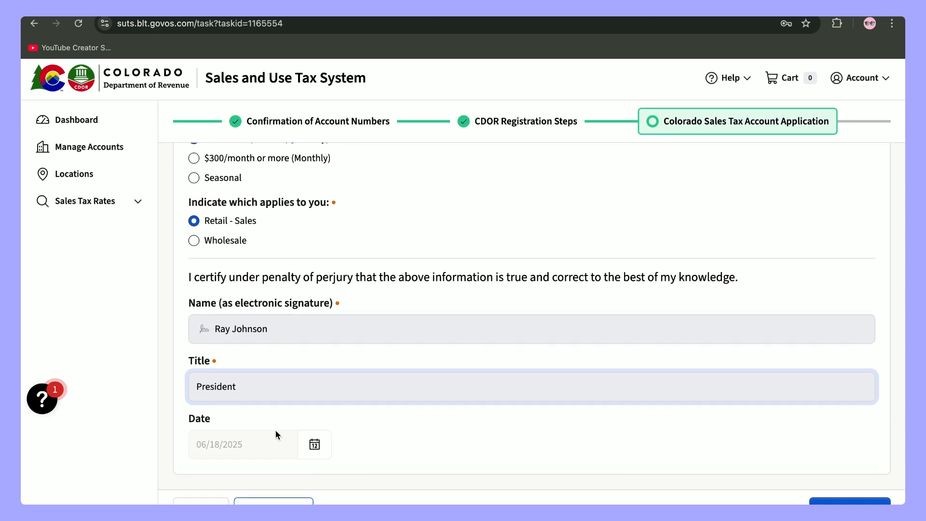
left_click(592, 449)
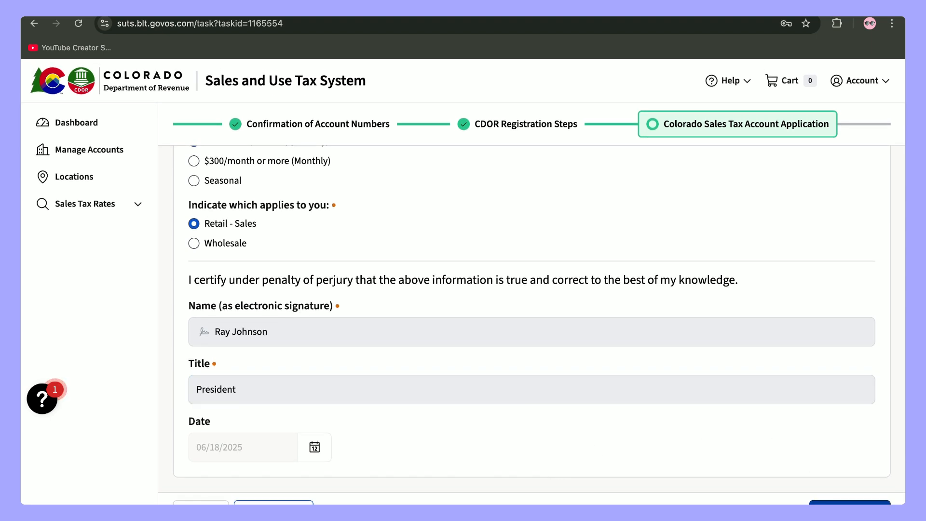
left_click(849, 503)
- Enter Brown as the business County and continue to the Submit Application confirmation
scroll(741, 338, "up", 4)
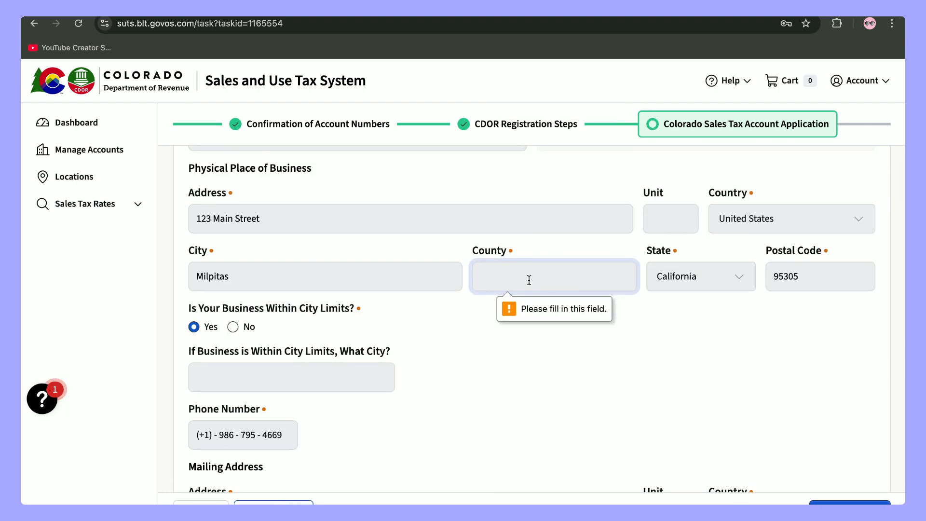
type("Brown")
key("BackSpace")
key("BackSpace")
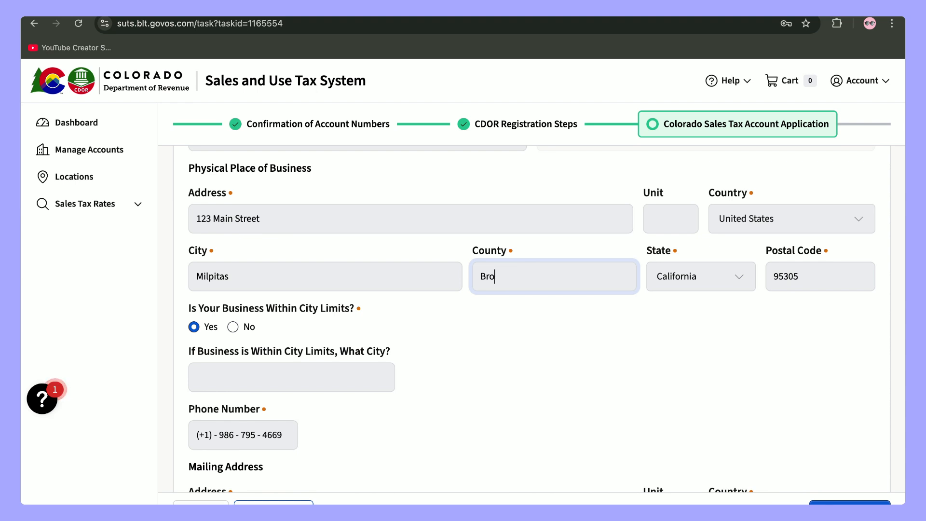
type("wn")
key("BackSpace")
key("BackSpace")
key("BackSpace")
type("own")
left_click(508, 331)
scroll(509, 331, "down", 8)
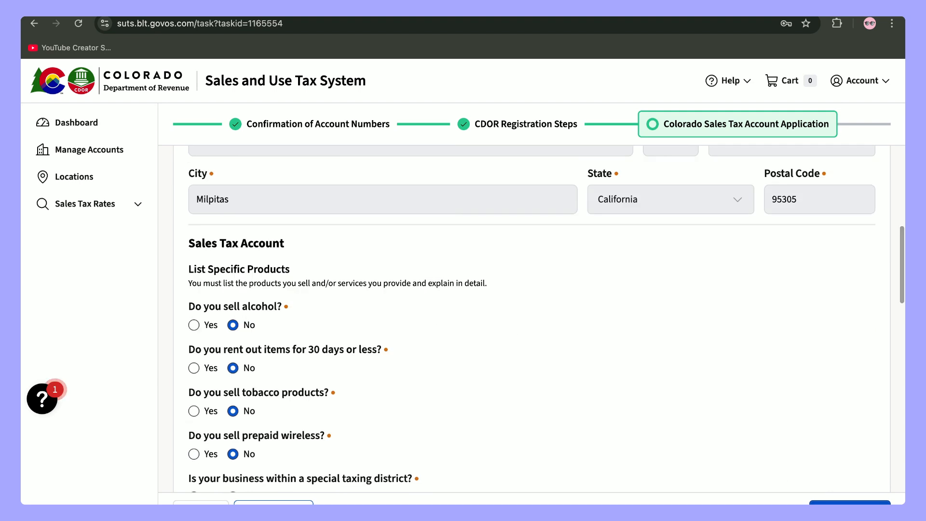
left_click(850, 503)
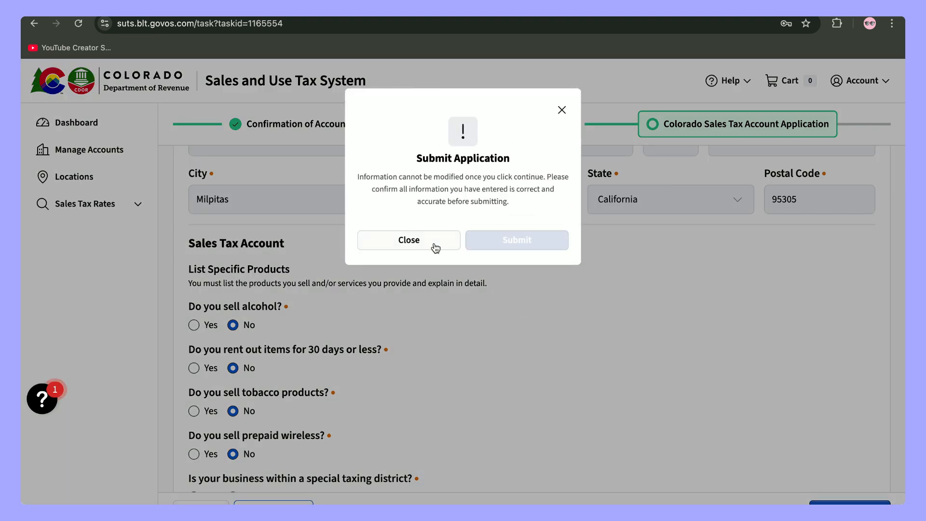
- Close the Submit Application dialog and scroll through the filled form to review it
left_click(433, 242)
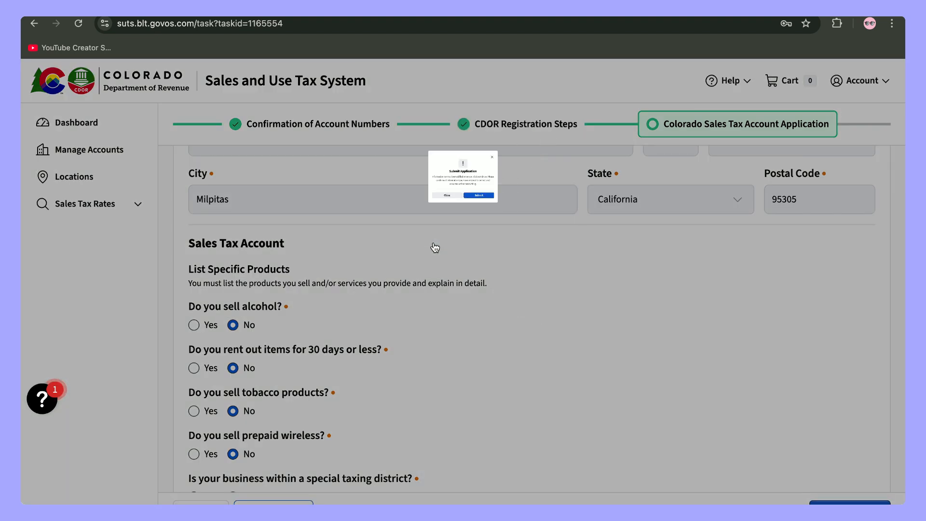
scroll(664, 339, "down", 15)
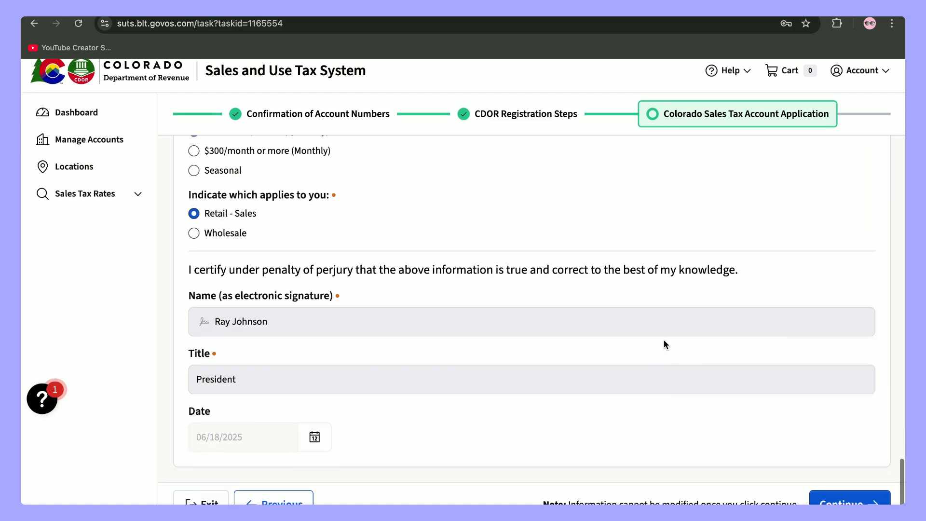
scroll(664, 339, "up", 10)
scroll(664, 341, "up", 15)
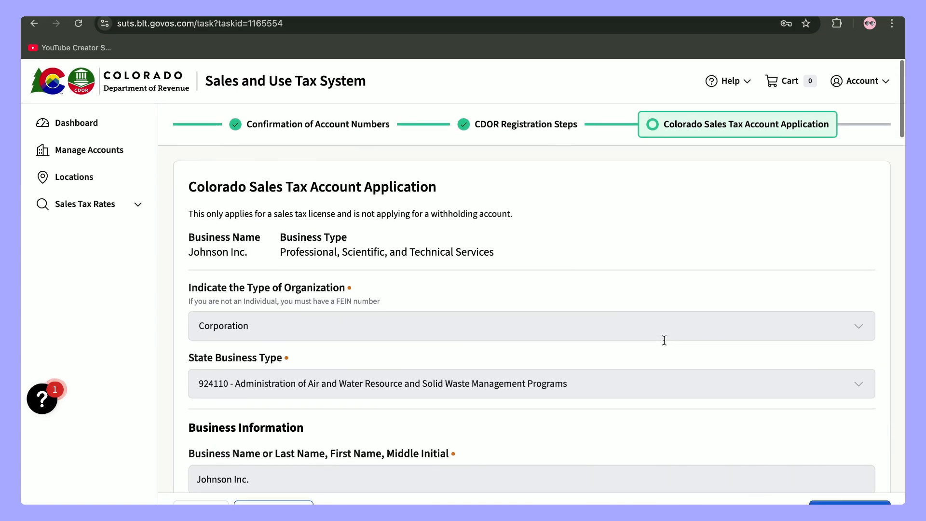
scroll(663, 340, "down", 20)
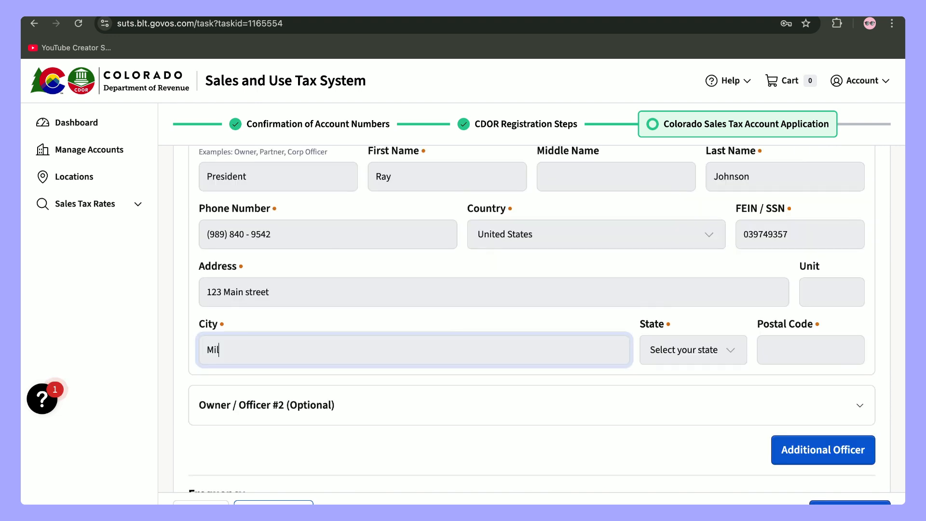
- Finish the owner's city, choose California as state, and re-enter the postal code
type("lpitas")
left_click(731, 351)
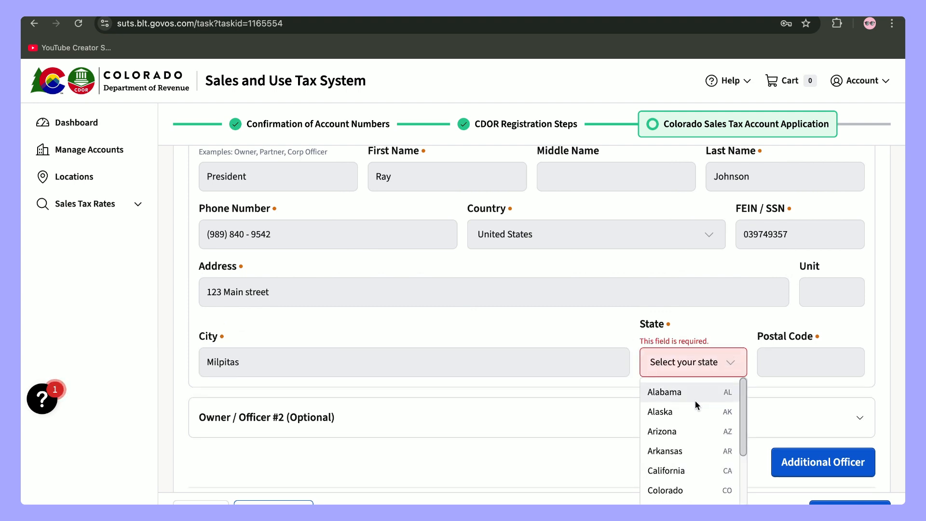
left_click(685, 471)
left_click(805, 339)
type("95305")
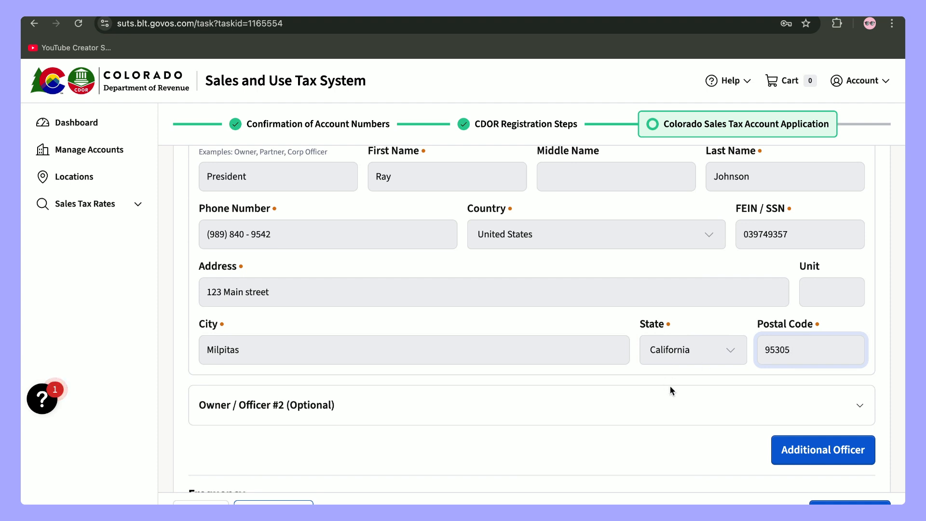
scroll(685, 392, "down", 2)
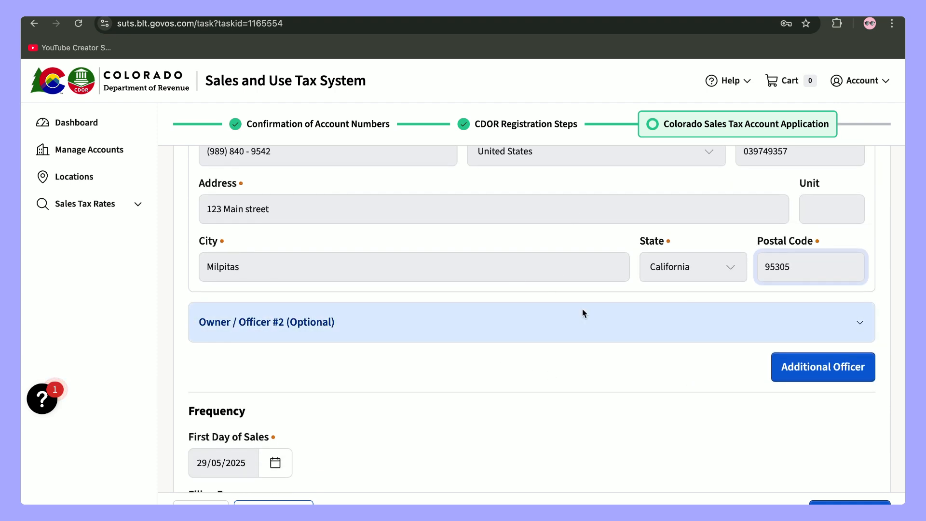
scroll(582, 311, "down", 1)
scroll(609, 354, "down", 5)
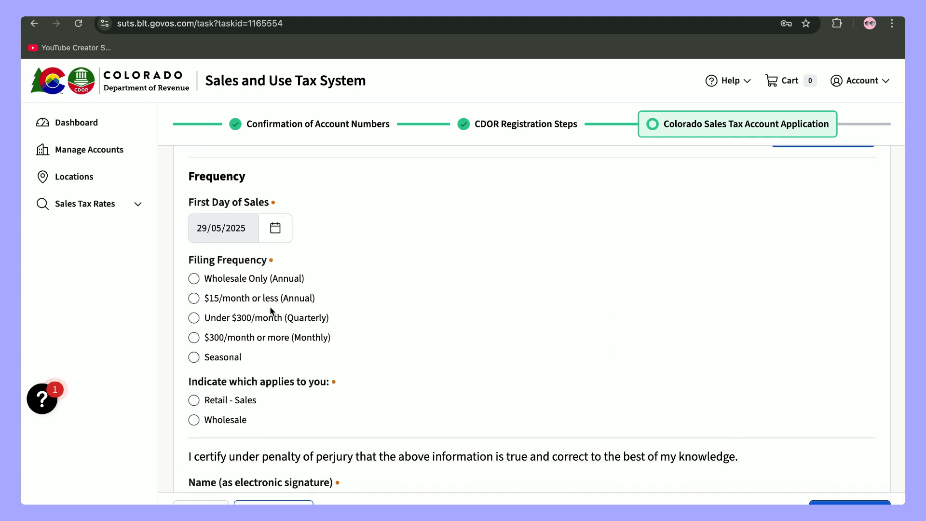
scroll(273, 311, "down", 1)
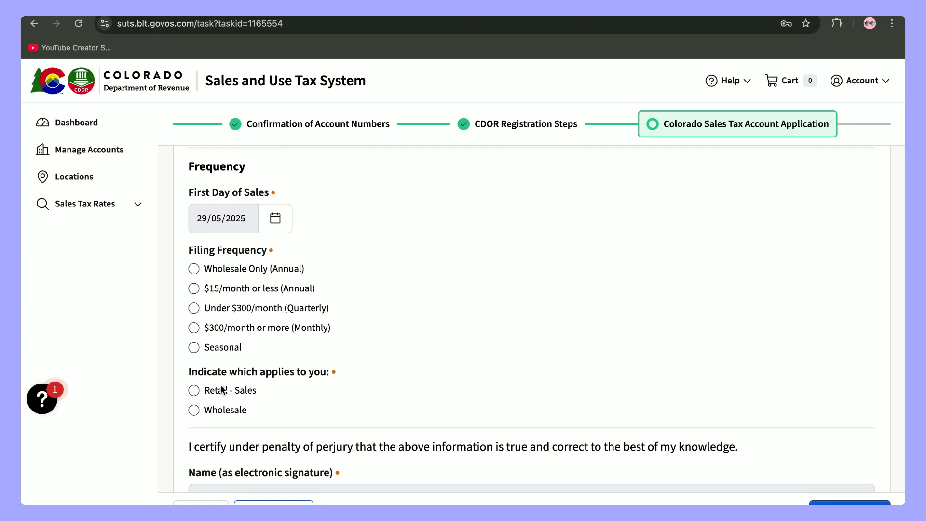